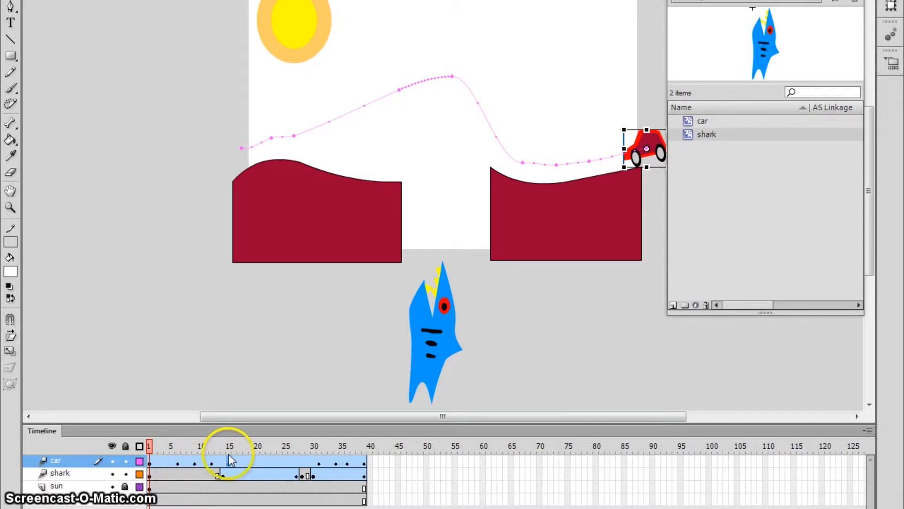
# Step: Play the car animation and scrub it back and forth around frames 21–29
pyautogui.press('Return')
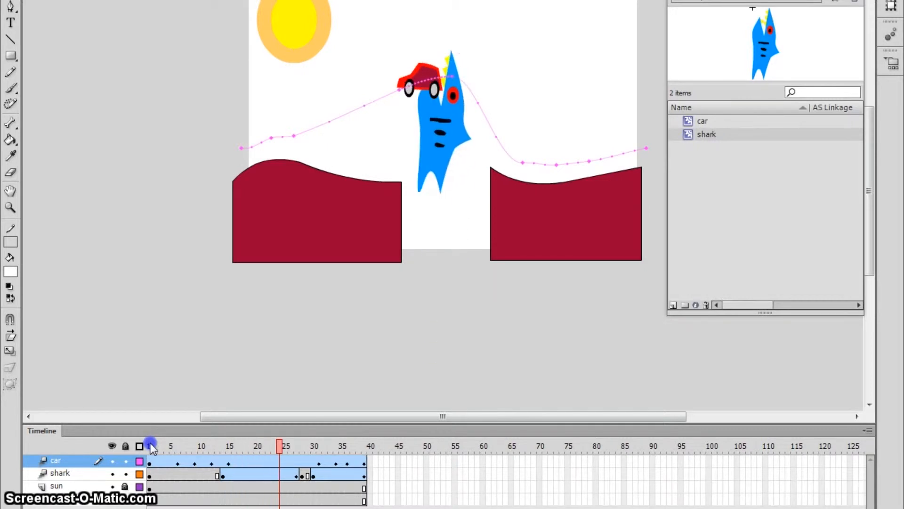
pyautogui.moveTo(290, 451); pyautogui.dragTo(151, 471)
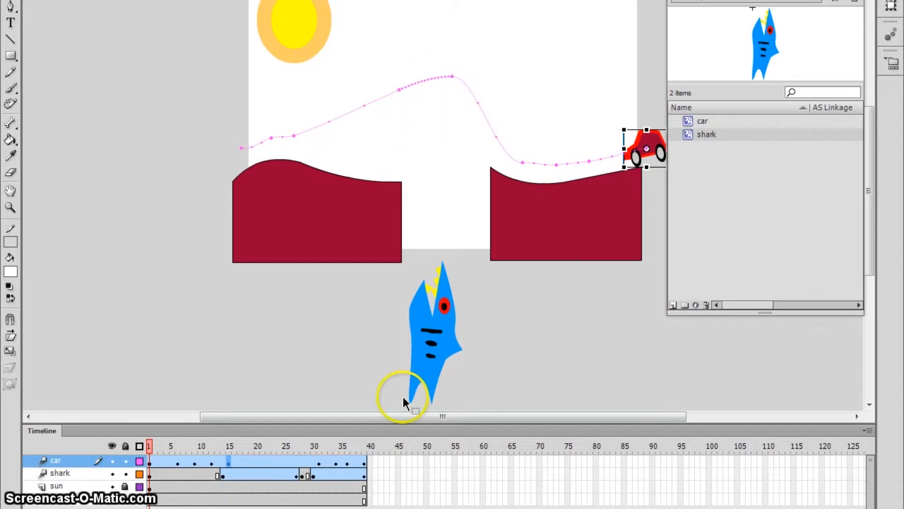
pyautogui.press('Return')
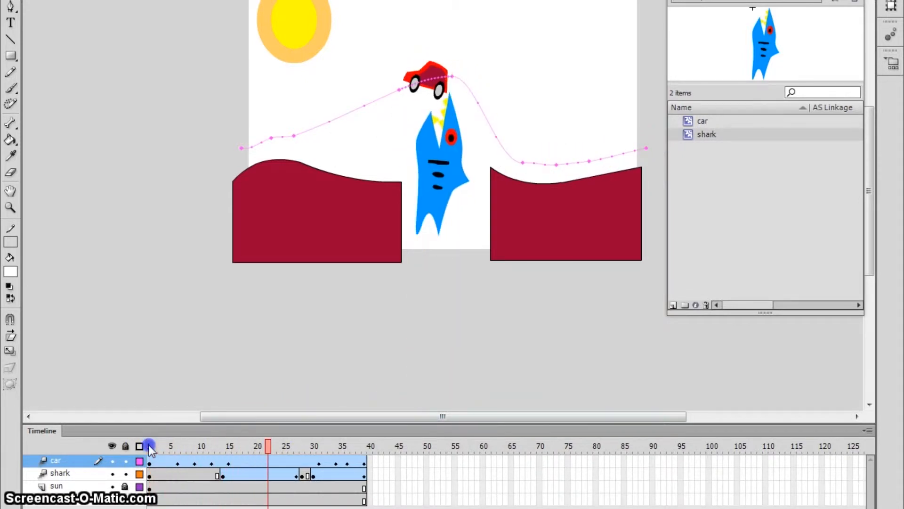
pyautogui.click(274, 443)
pyautogui.moveTo(275, 443); pyautogui.dragTo(152, 448)
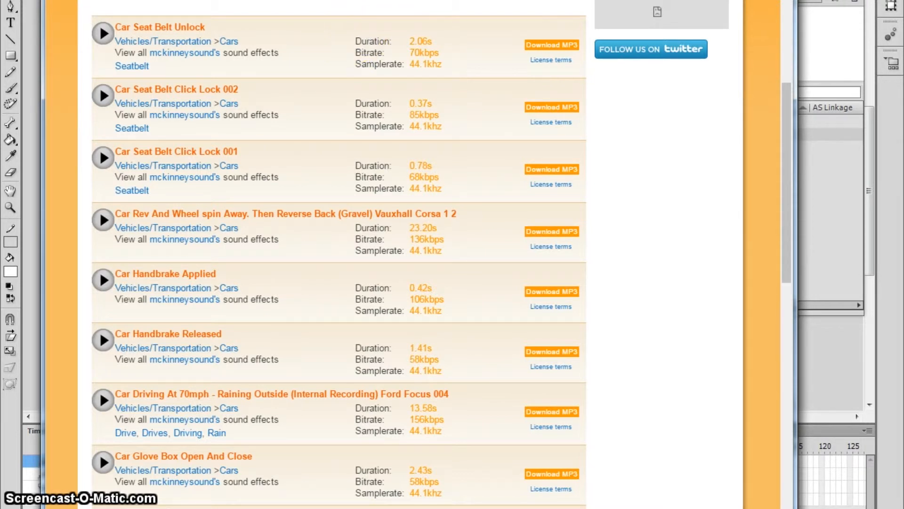
# Step: Preview the Car Rev And Wheel spin sound, stop it, and request its MP3 download
pyautogui.scroll(6, 404, 96)
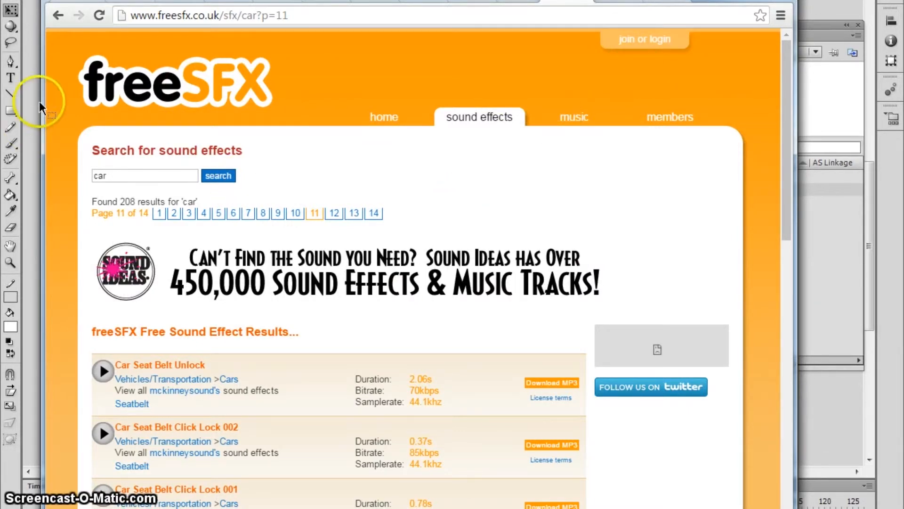
pyautogui.scroll(-6, 438, 196)
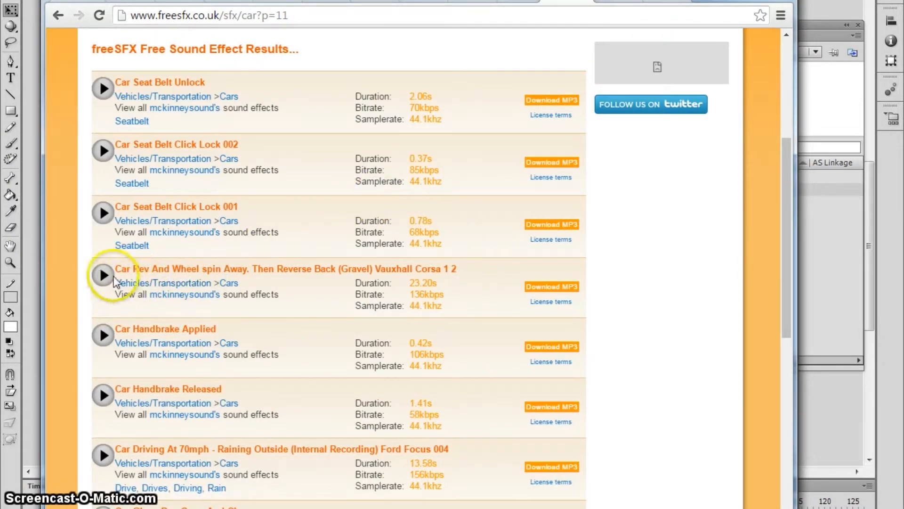
pyautogui.click(103, 275)
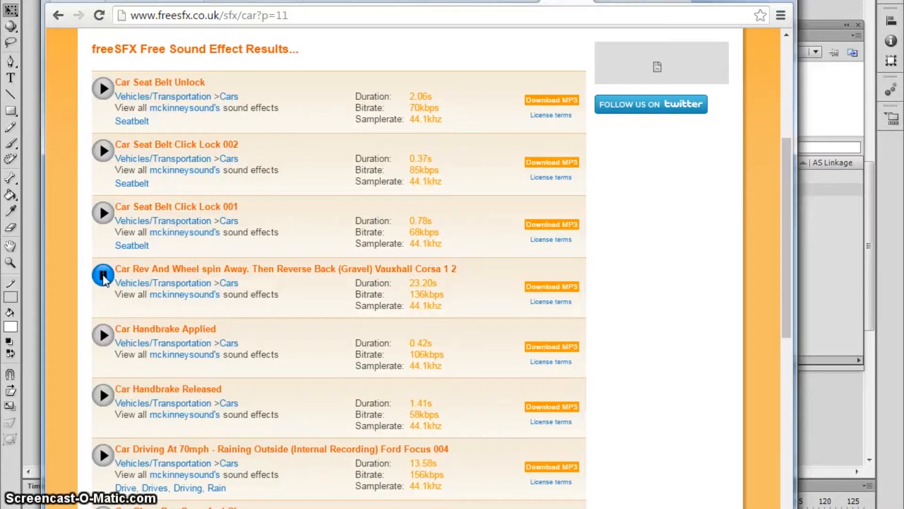
pyautogui.click(104, 275)
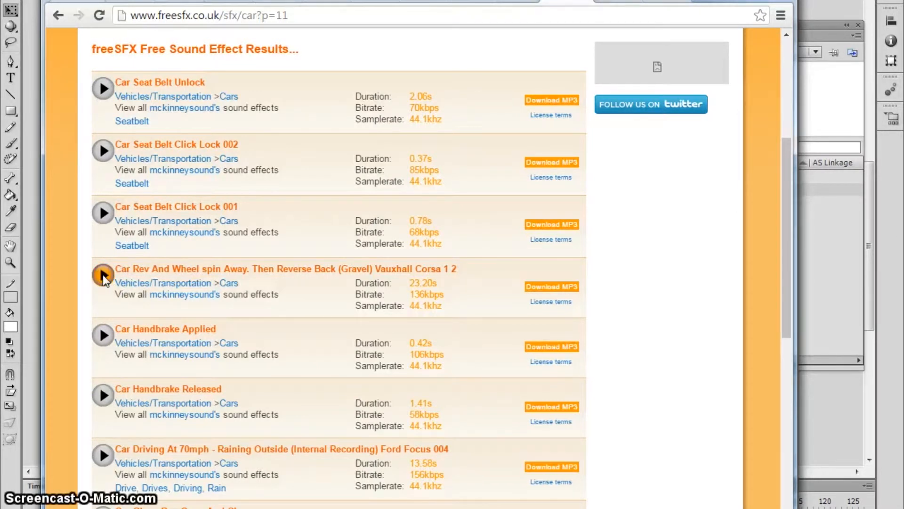
pyautogui.click(551, 288)
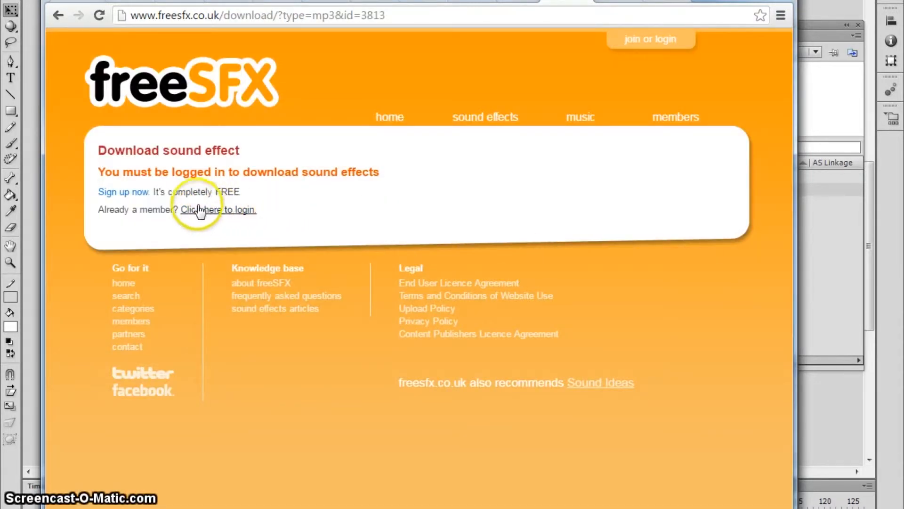
# Step: Log into freeSFX with the account username and password, then go to the sound effects page
pyautogui.click(221, 209)
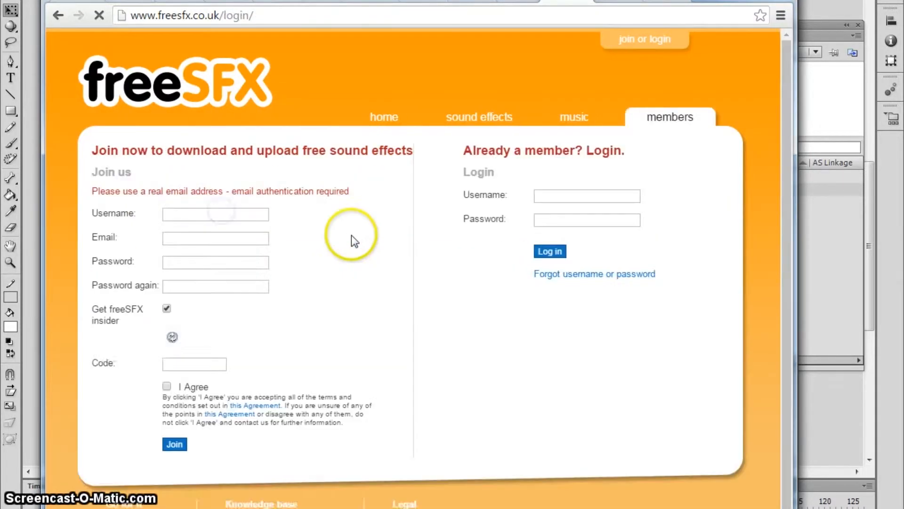
pyautogui.click(554, 201)
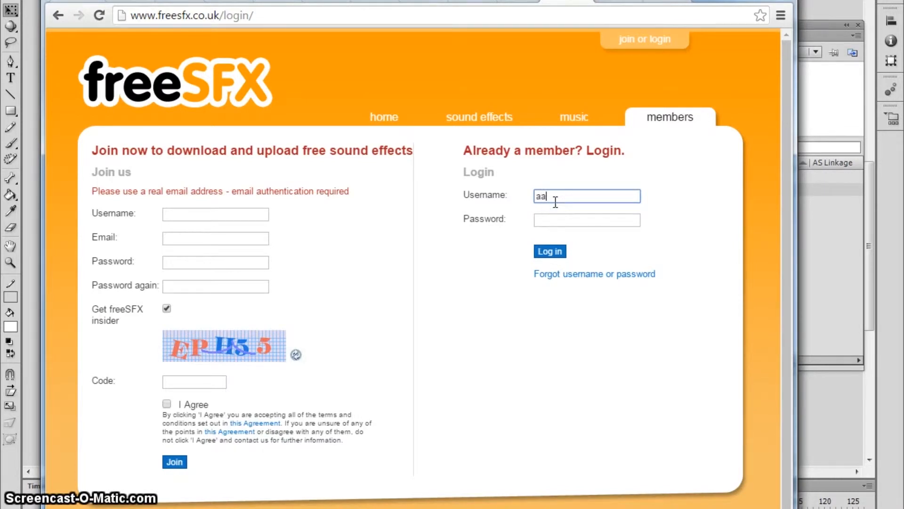
pyautogui.press('Tab')
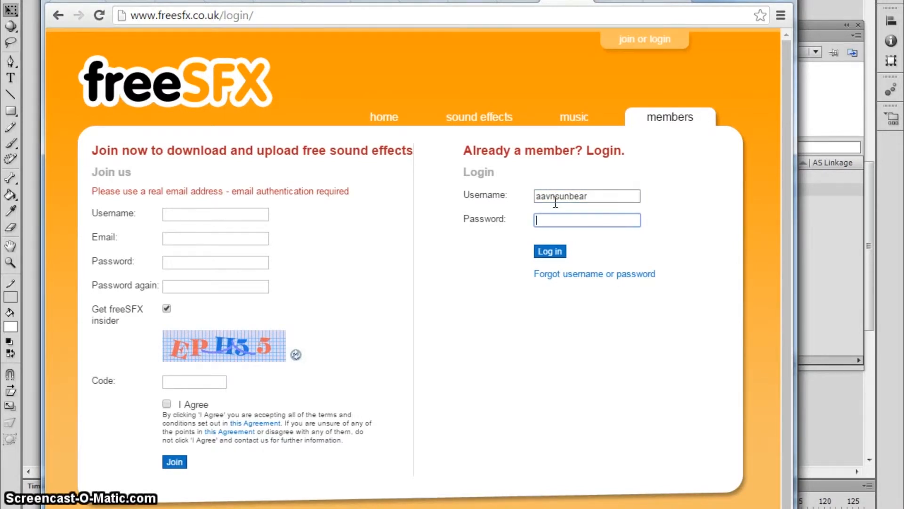
pyautogui.click(558, 226)
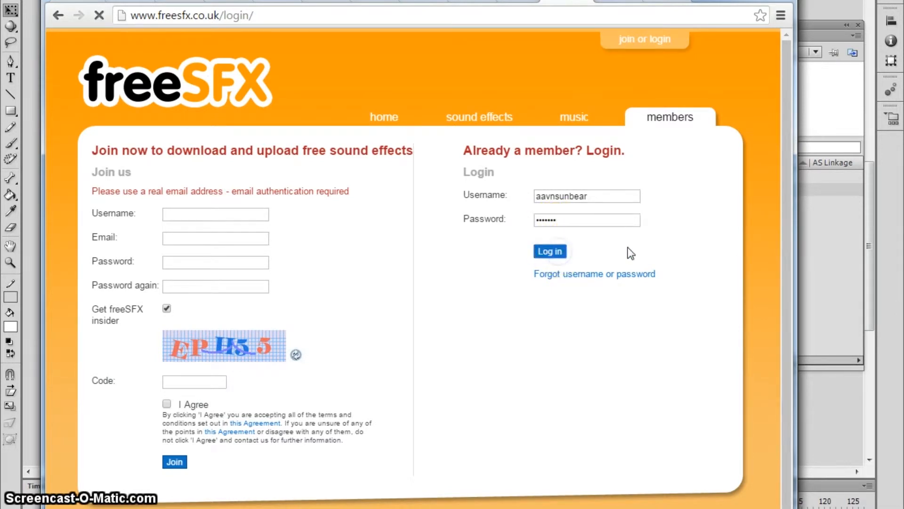
pyautogui.click(466, 118)
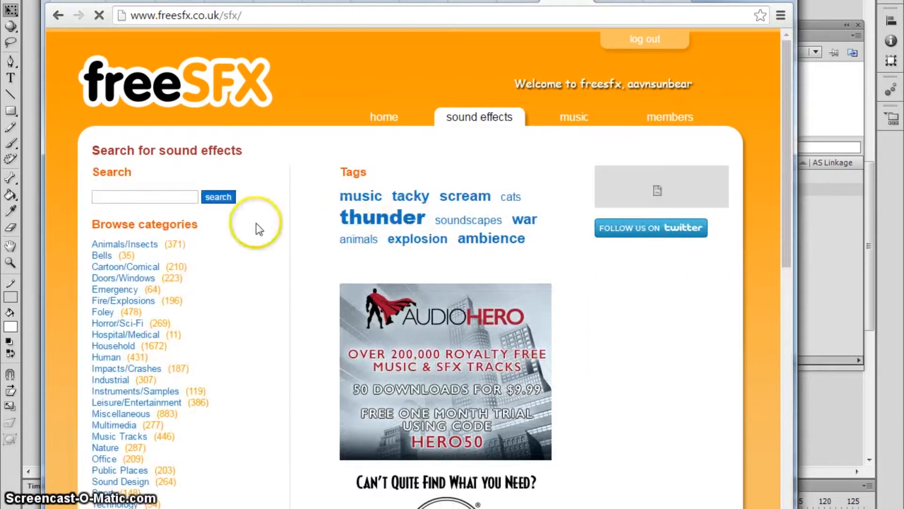
# Step: Shorten the freeSFX query from 'car rev and wheel spin' to 'car rev' and search
pyautogui.click(161, 201)
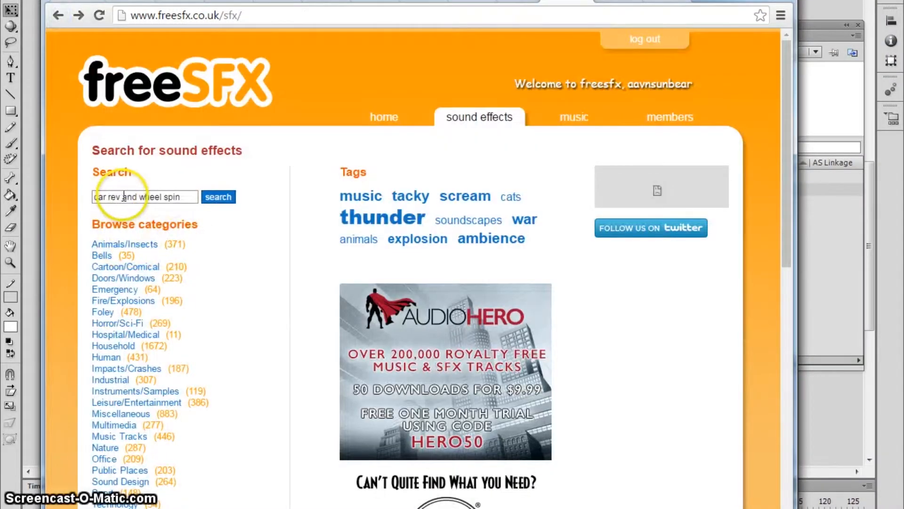
pyautogui.moveTo(121, 197); pyautogui.dragTo(200, 201)
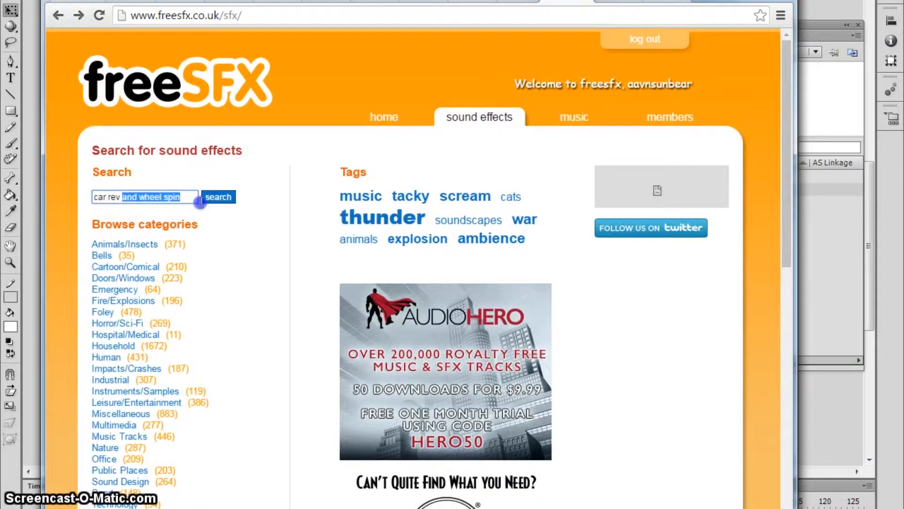
pyautogui.press('BackSpace')
pyautogui.press('Return')
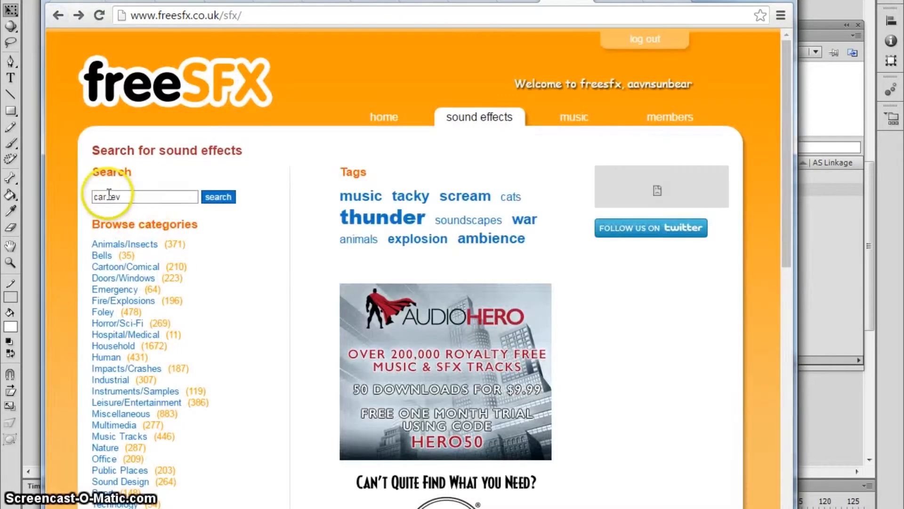
# Step: Search 'car sounds', go back after the 404 error, then search just 'car'
pyautogui.moveTo(108, 197); pyautogui.dragTo(161, 198)
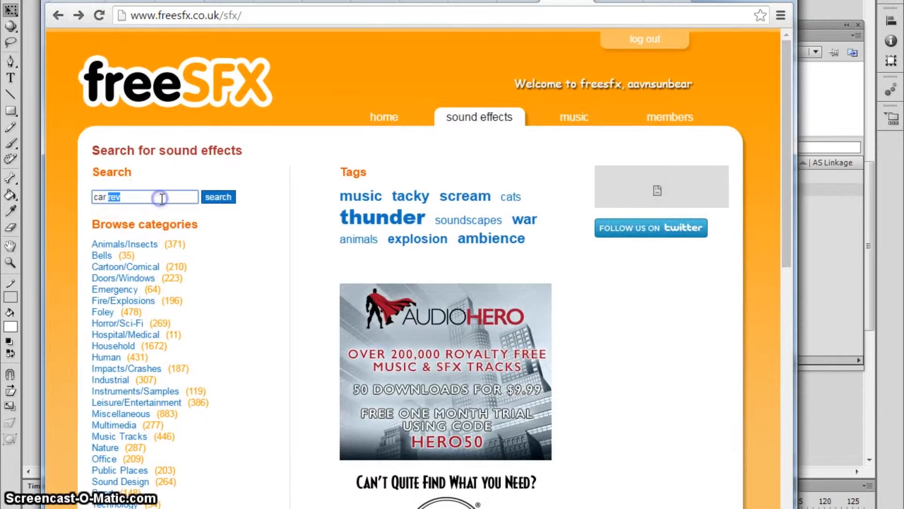
pyautogui.write('sound')
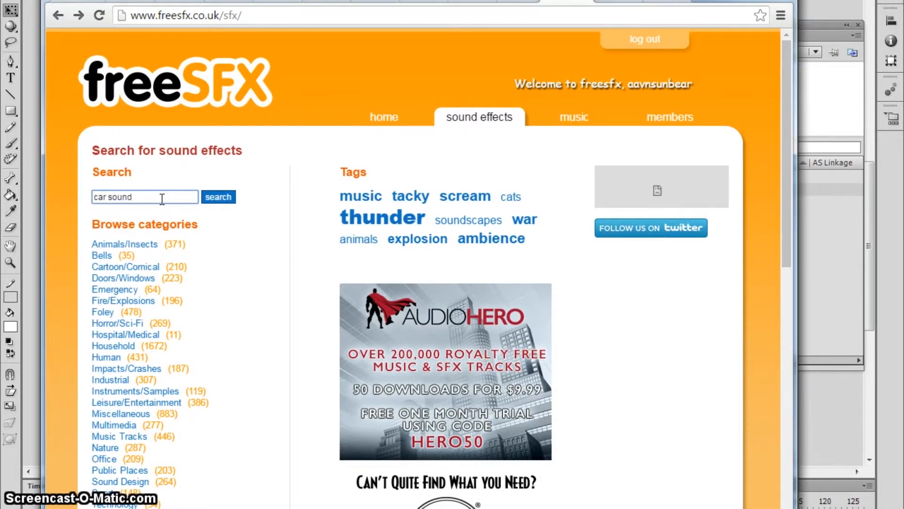
pyautogui.write('s')
pyautogui.click(218, 197)
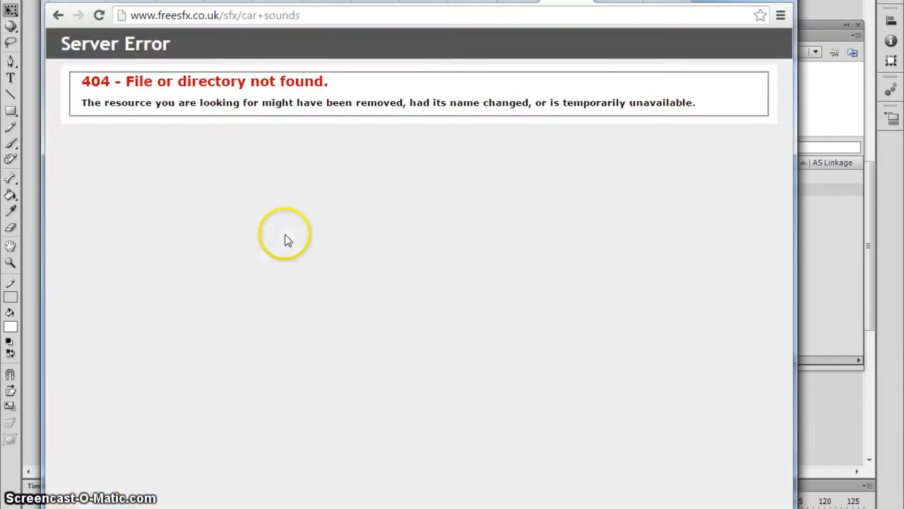
pyautogui.click(58, 15)
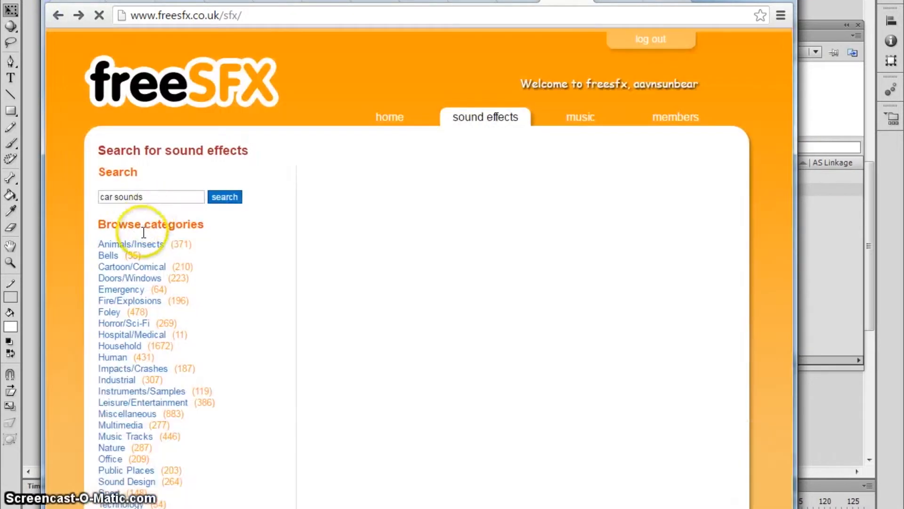
pyautogui.click(145, 197)
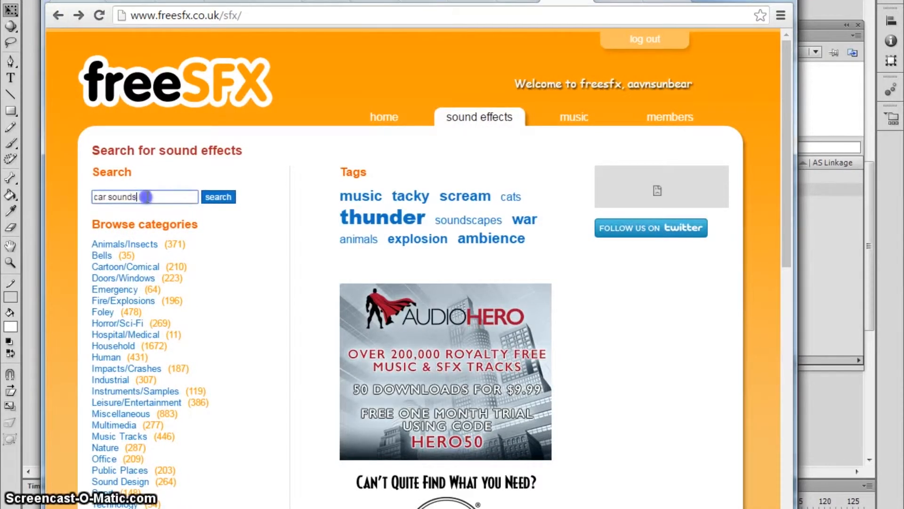
pyautogui.press('BackSpace')
pyautogui.click(219, 198)
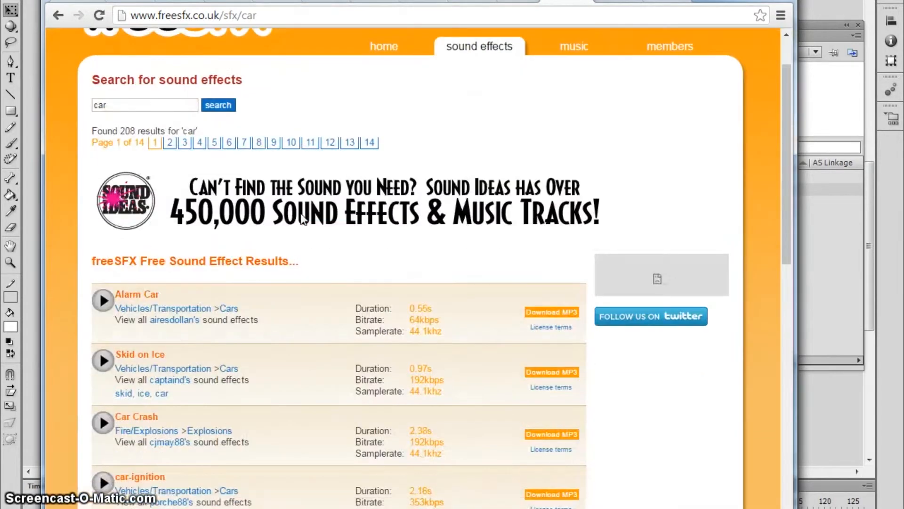
# Step: Browse the 'car' search results through pages 5, 6, 7 and 8
pyautogui.scroll(-15, 301, 218)
pyautogui.click(169, 430)
pyautogui.click(214, 419)
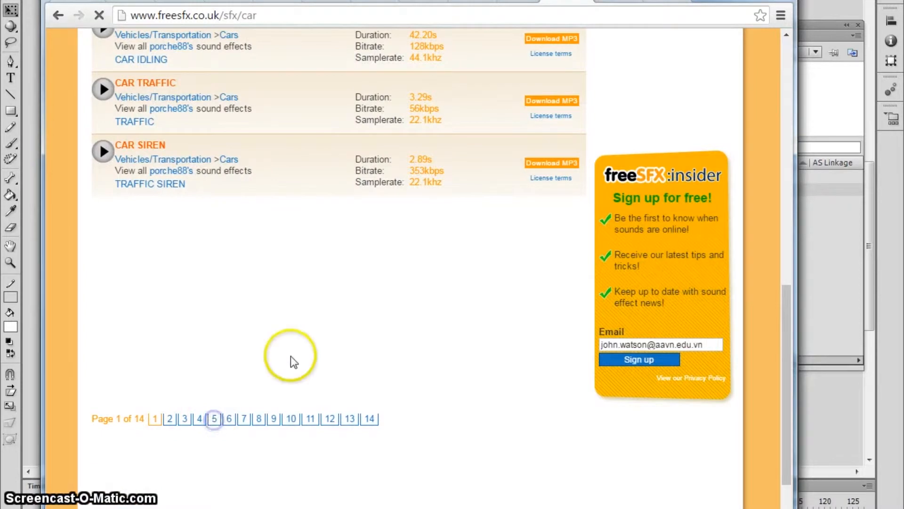
pyautogui.scroll(-7, 327, 284)
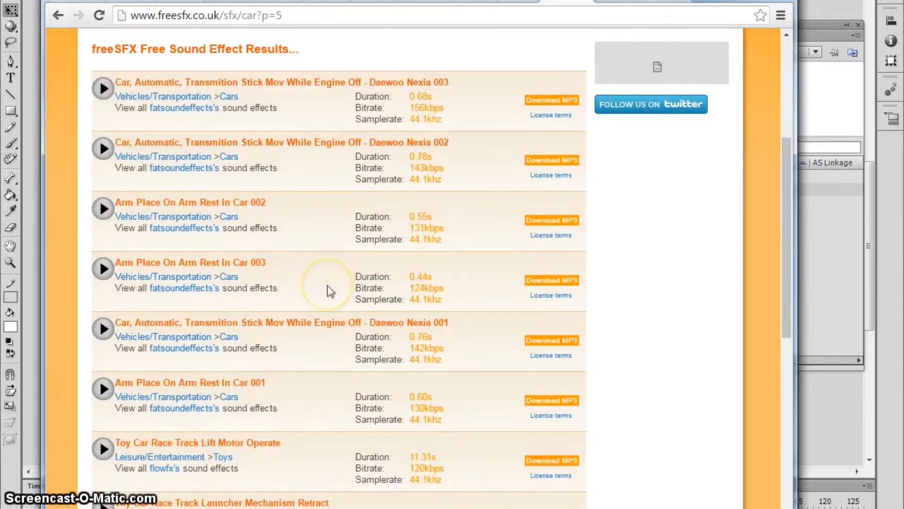
pyautogui.scroll(-10, 326, 284)
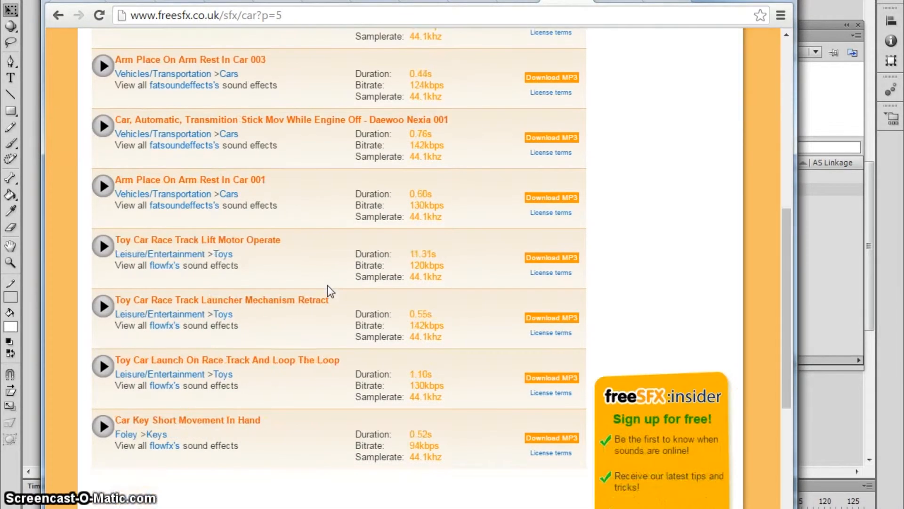
pyautogui.click(323, 301)
pyautogui.click(229, 349)
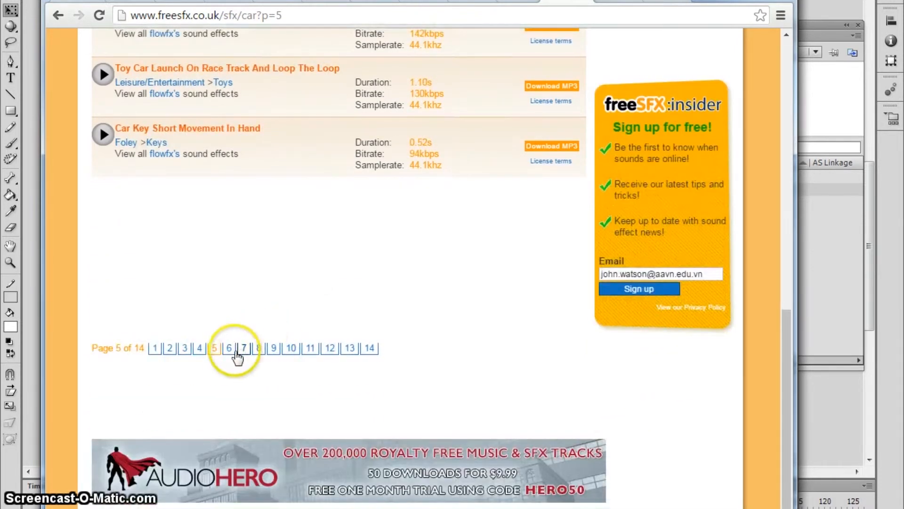
pyautogui.scroll(-10, 310, 244)
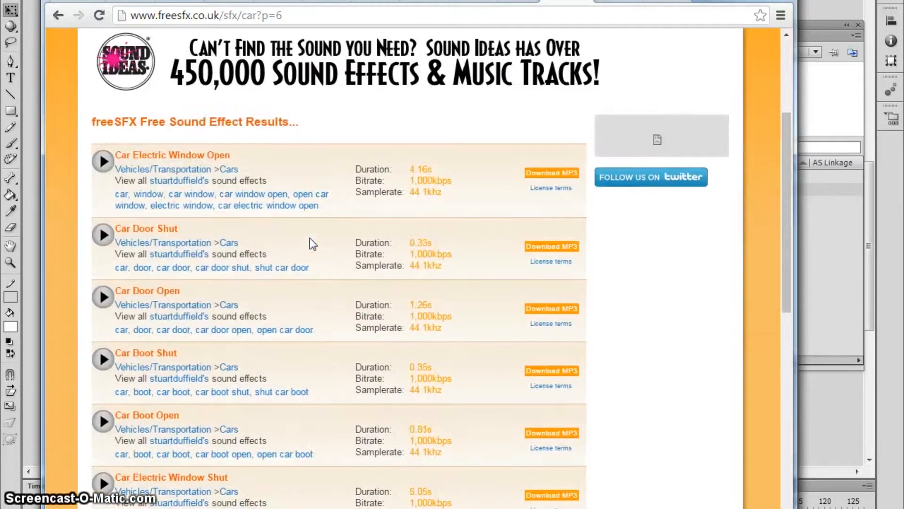
pyautogui.scroll(-5, 313, 244)
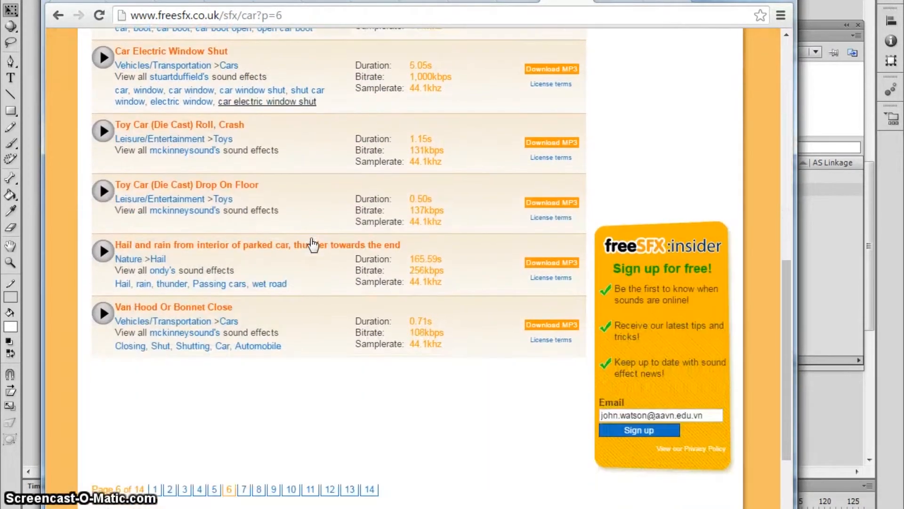
pyautogui.click(244, 419)
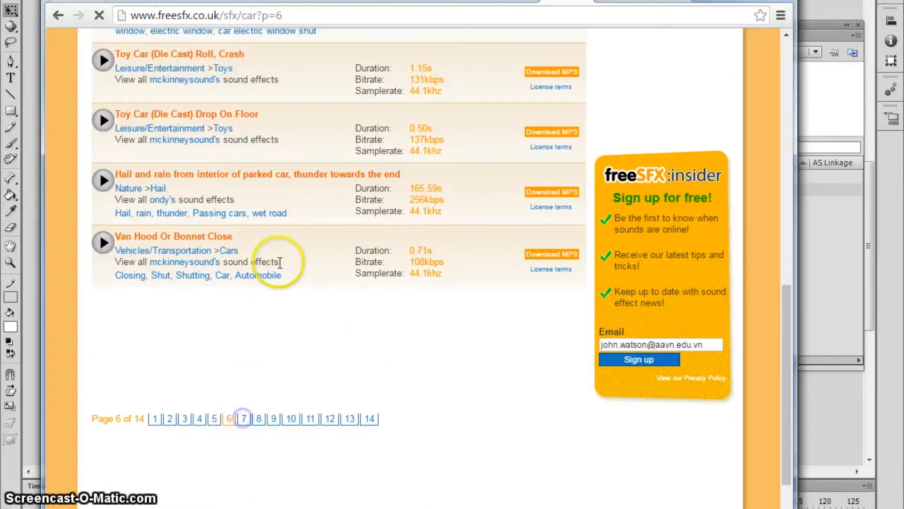
pyautogui.scroll(-5, 279, 261)
pyautogui.scroll(-5, 281, 268)
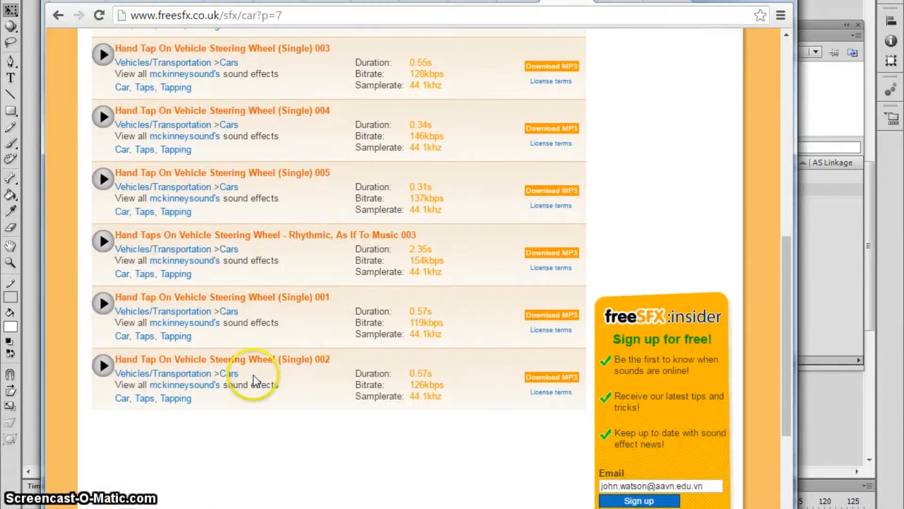
pyautogui.scroll(-3, 246, 374)
pyautogui.click(259, 418)
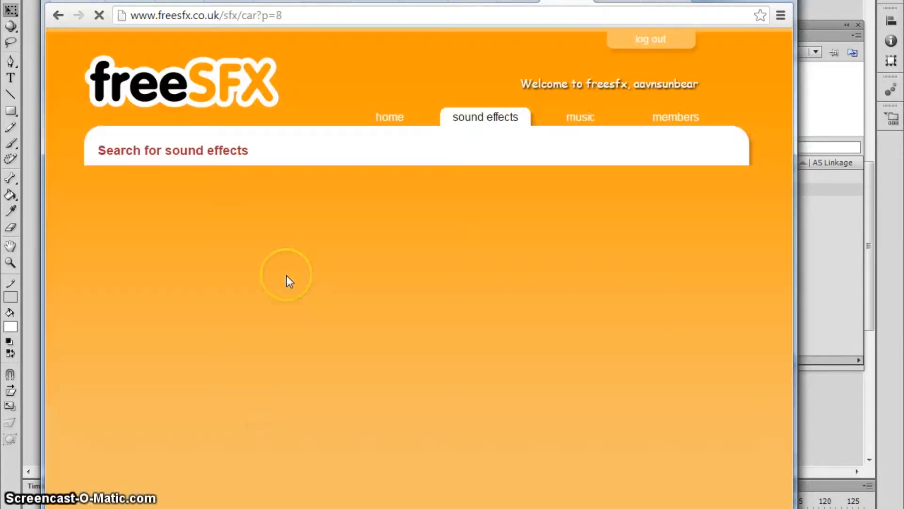
# Step: Continue browsing the car results through pages 9, 10 and 11
pyautogui.scroll(-5, 288, 277)
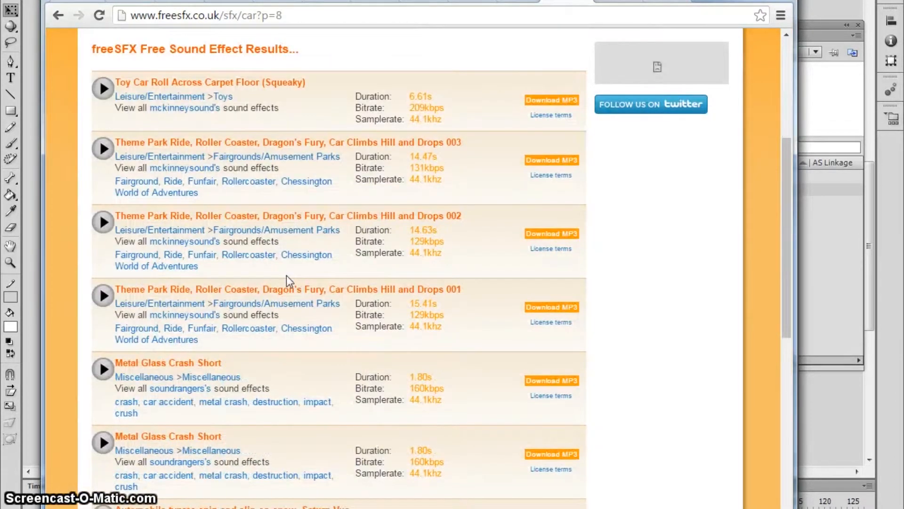
pyautogui.scroll(-6, 288, 279)
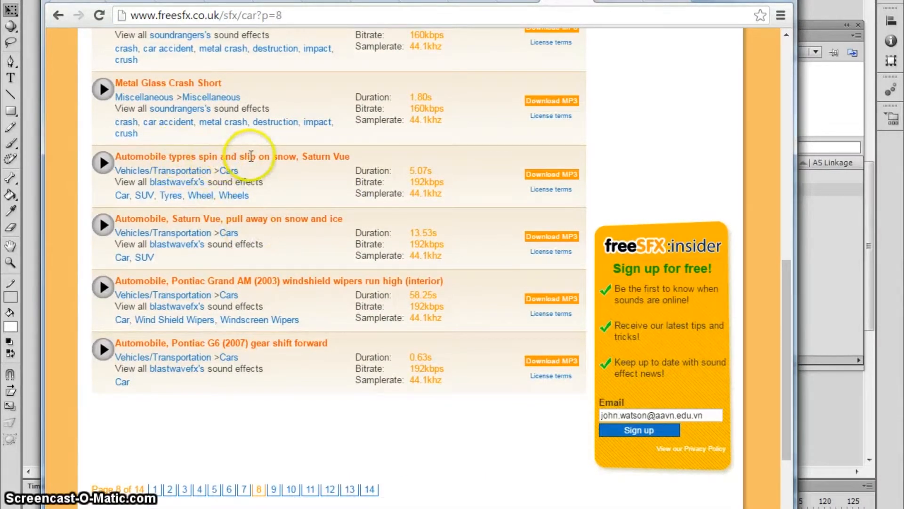
pyautogui.click(273, 489)
pyautogui.scroll(-5, 306, 298)
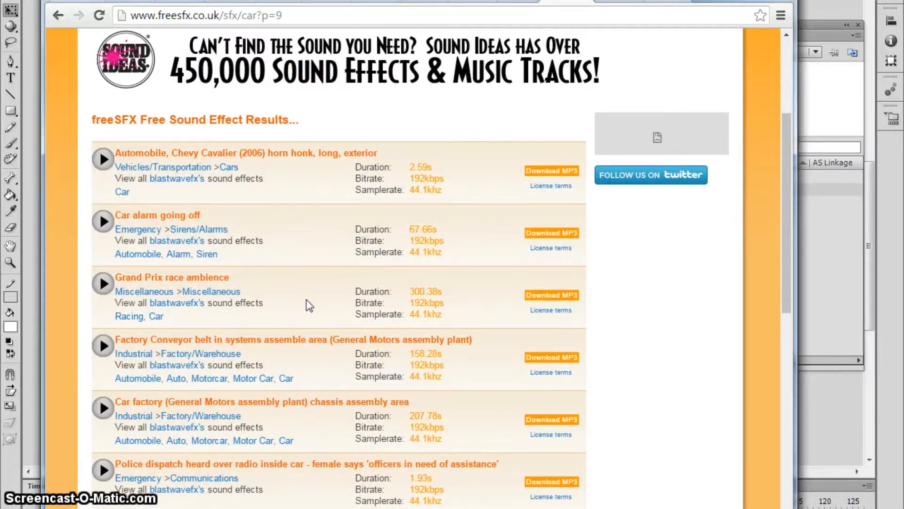
pyautogui.scroll(-3, 306, 299)
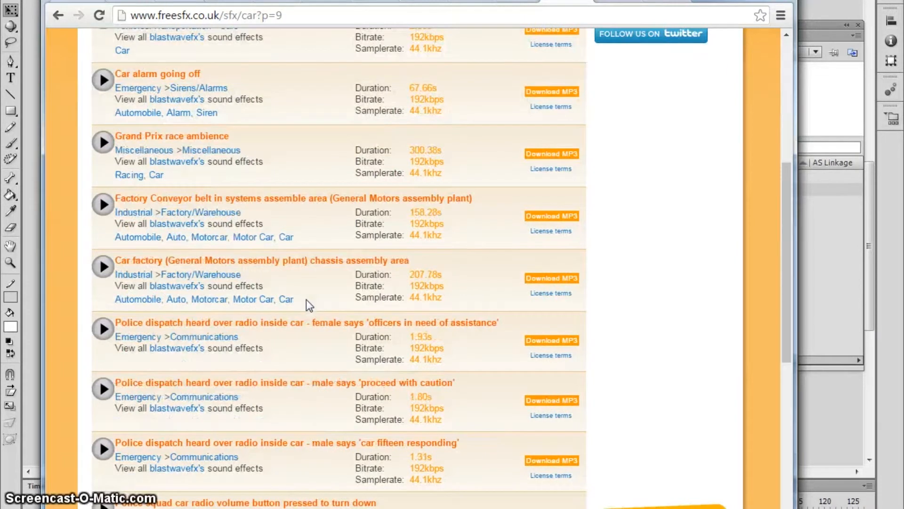
pyautogui.scroll(-3, 306, 299)
pyautogui.scroll(-5, 306, 299)
pyautogui.click(291, 418)
pyautogui.scroll(-5, 311, 295)
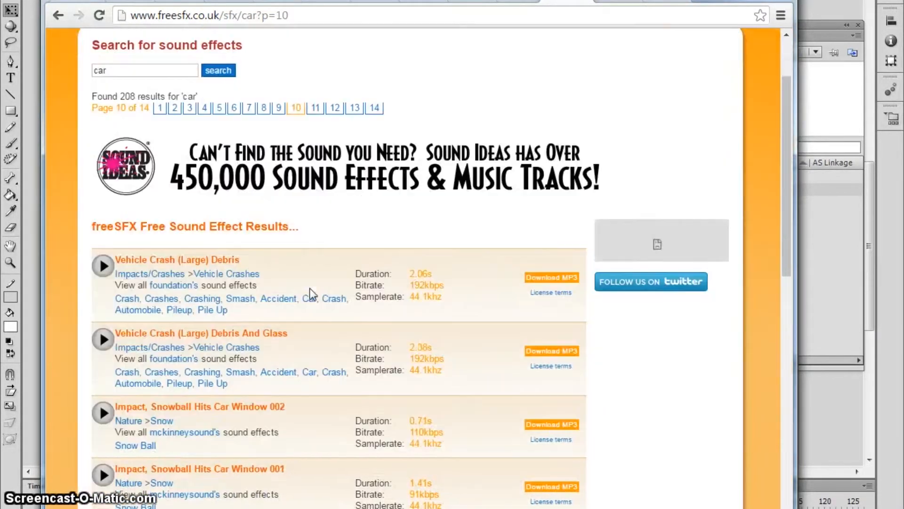
pyautogui.scroll(-2, 313, 294)
pyautogui.scroll(-5, 310, 291)
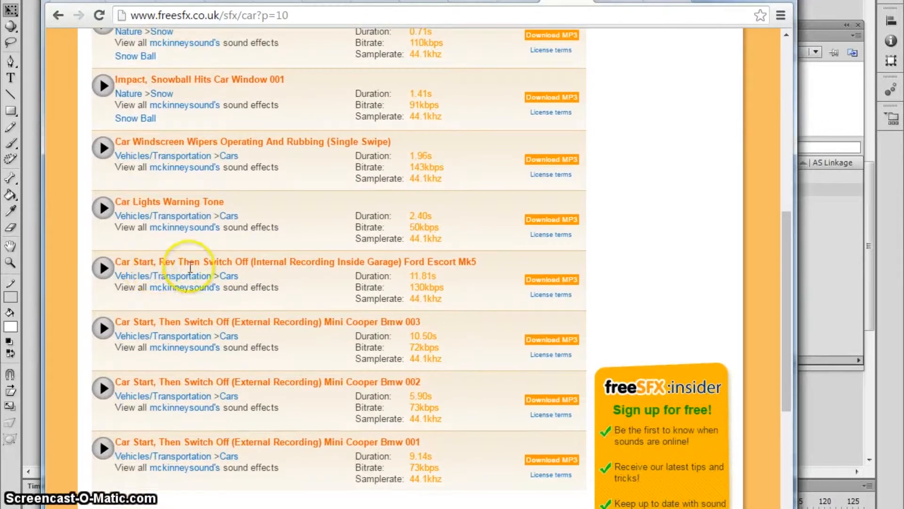
pyautogui.scroll(-2, 229, 330)
pyautogui.scroll(-3, 228, 360)
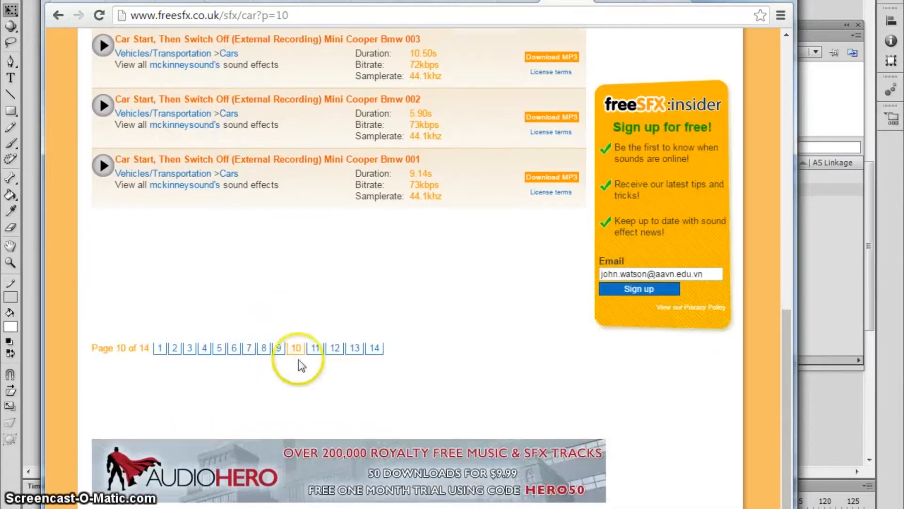
pyautogui.click(306, 347)
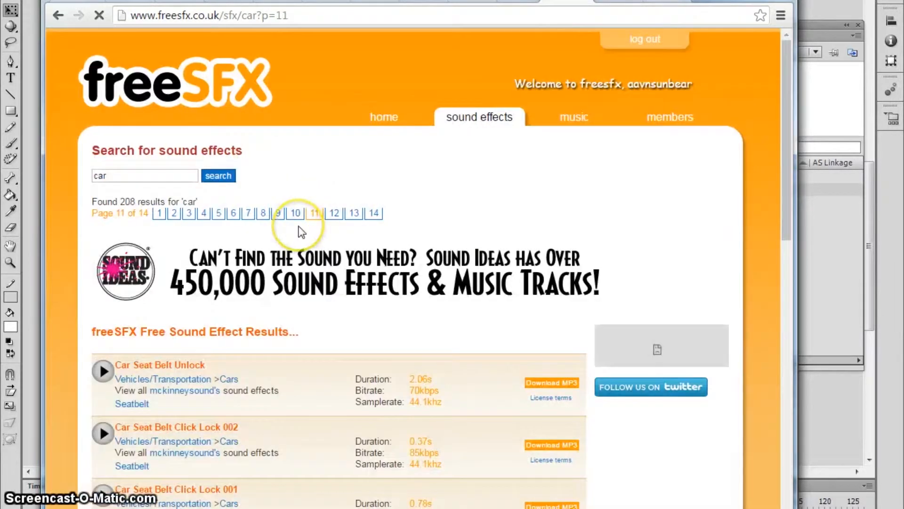
# Step: Preview Car Rev And Wheel spin Away, download its MP3 after agreeing, and show it in its folder
pyautogui.scroll(-3, 299, 228)
pyautogui.scroll(-5, 301, 232)
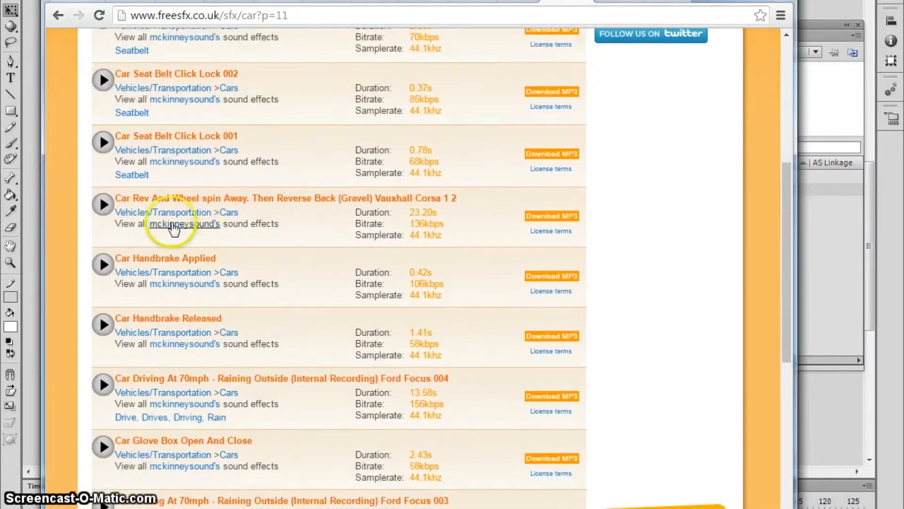
pyautogui.click(102, 207)
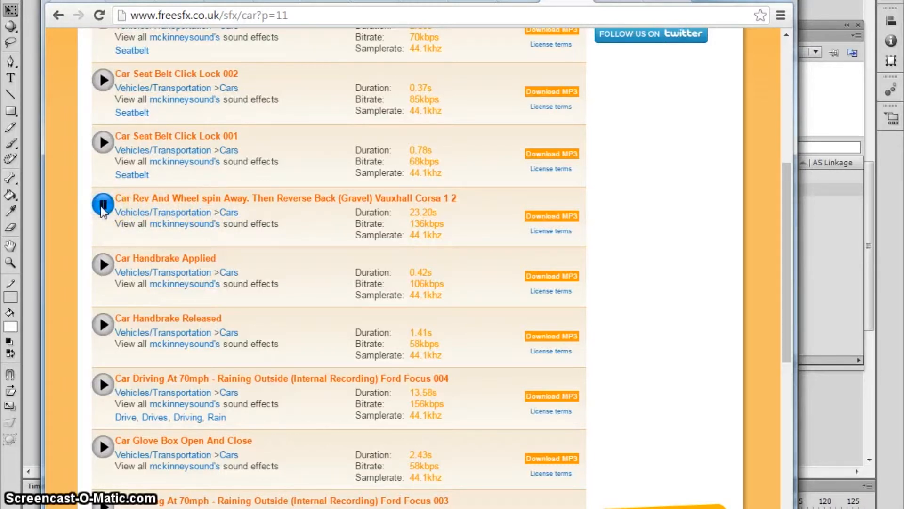
pyautogui.click(542, 215)
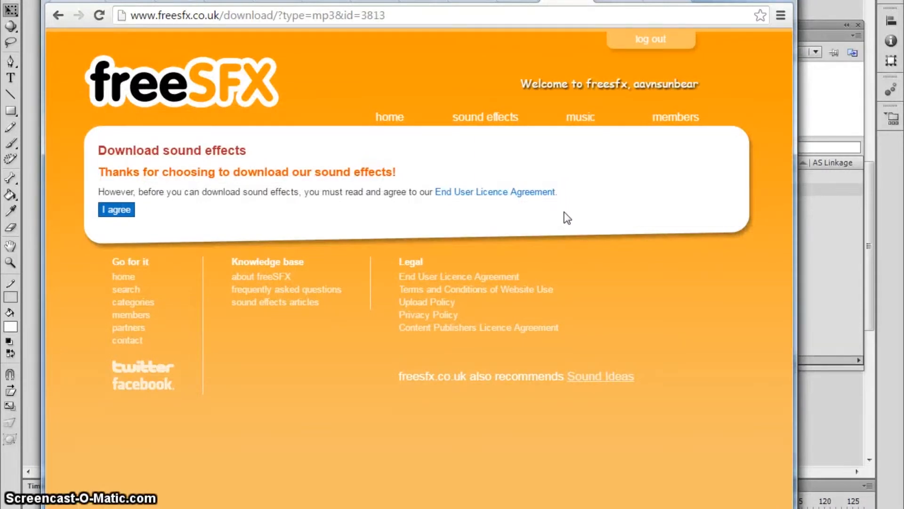
pyautogui.click(120, 216)
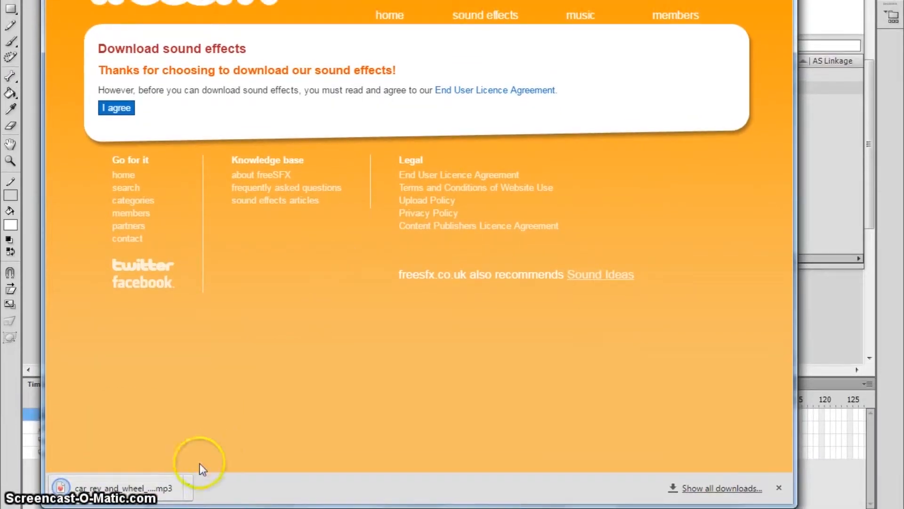
pyautogui.click(187, 488)
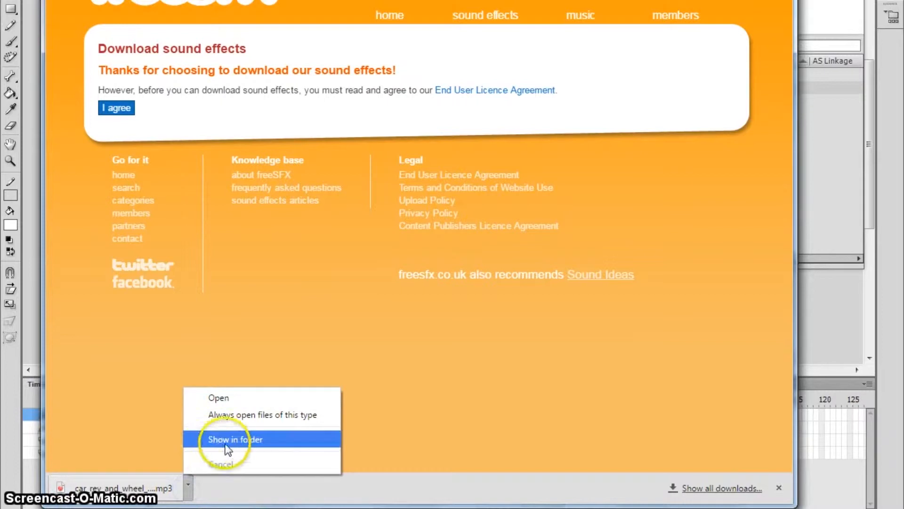
pyautogui.click(241, 440)
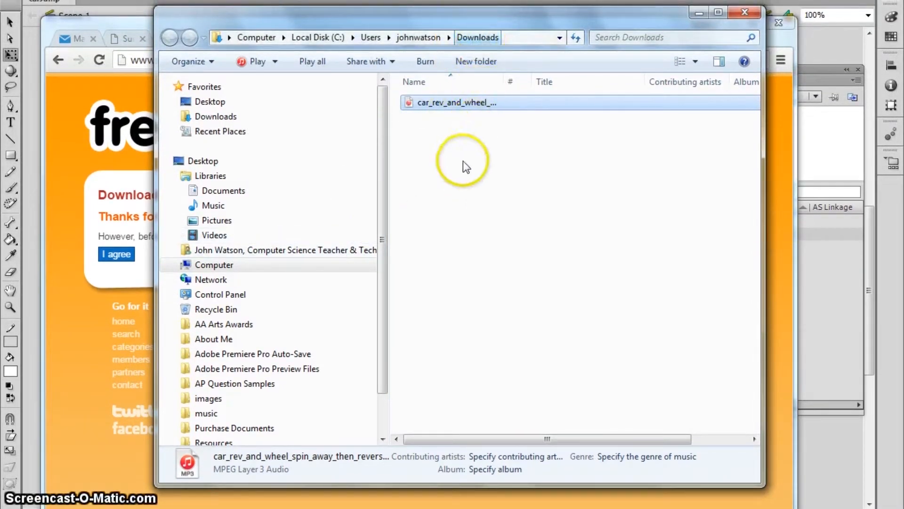
# Step: Move the downloaded car rev MP3 into the Flash > Car Project > Sound folder
pyautogui.rightClick(430, 104)
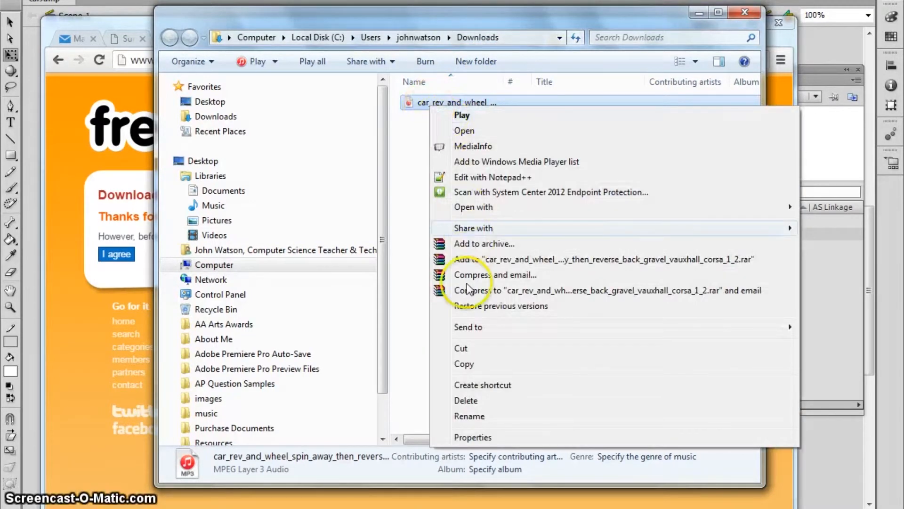
pyautogui.click(463, 348)
pyautogui.rightClick(463, 348)
pyautogui.click(439, 251)
pyautogui.click(434, 117)
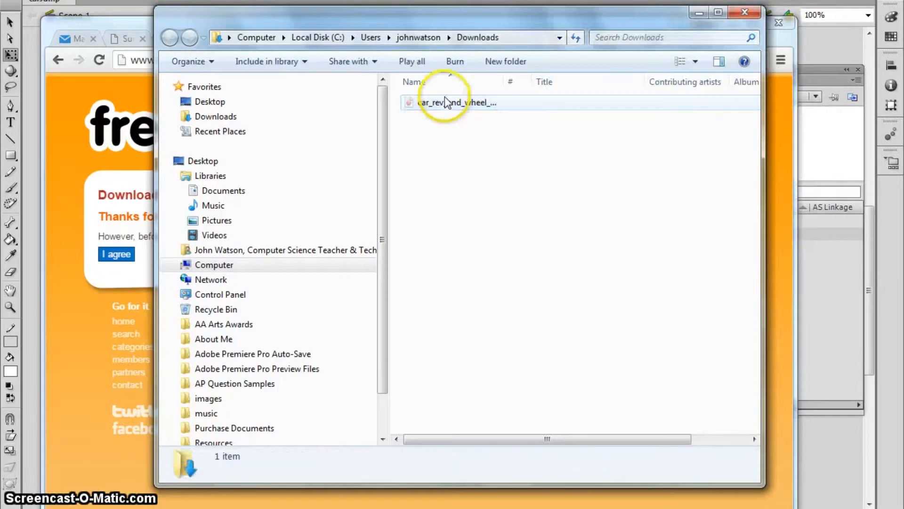
pyautogui.click(217, 252)
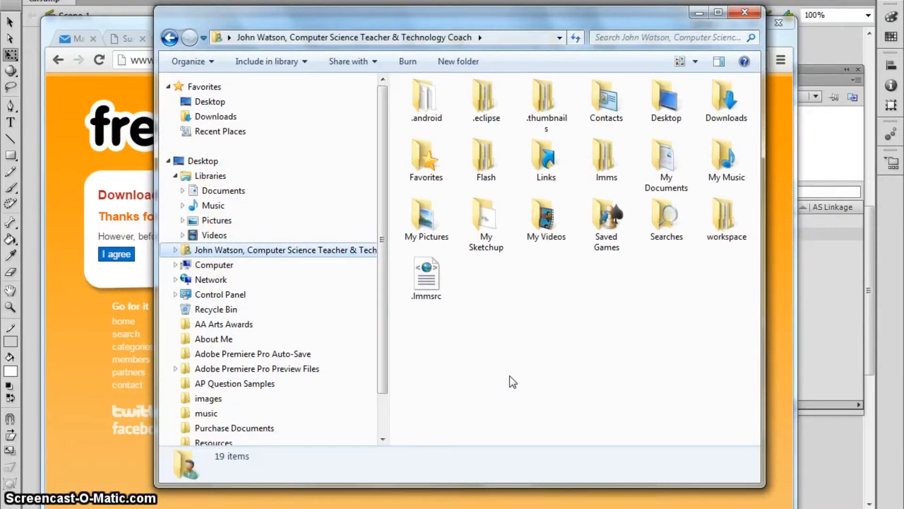
pyautogui.doubleClick(483, 175)
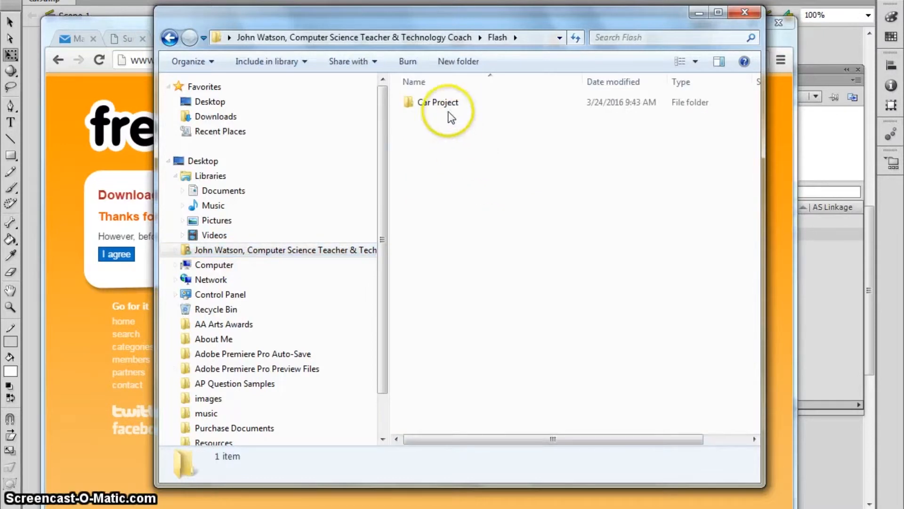
pyautogui.doubleClick(427, 104)
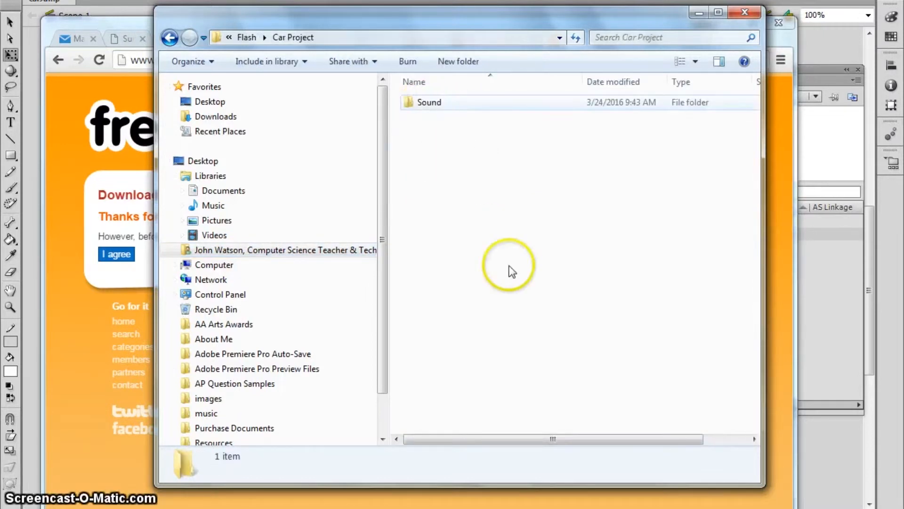
pyautogui.click(430, 106)
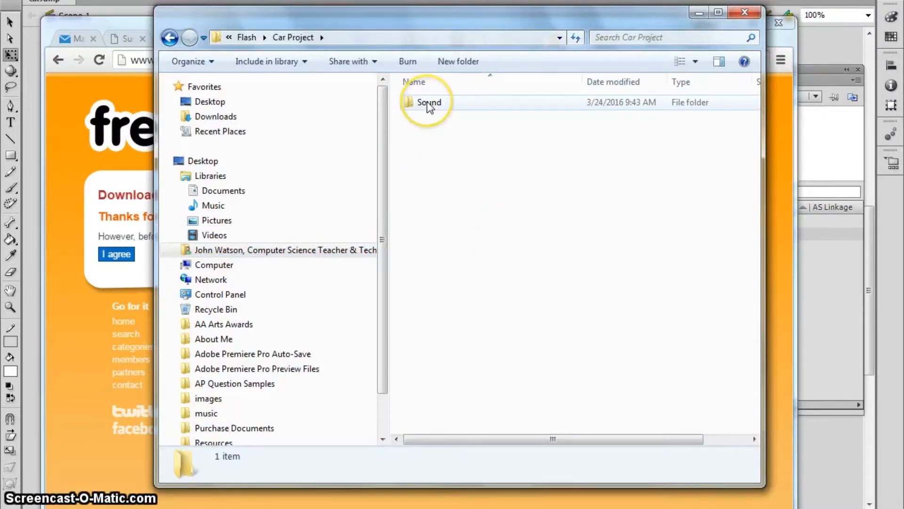
pyautogui.doubleClick(409, 104)
pyautogui.rightClick(440, 145)
pyautogui.click(485, 262)
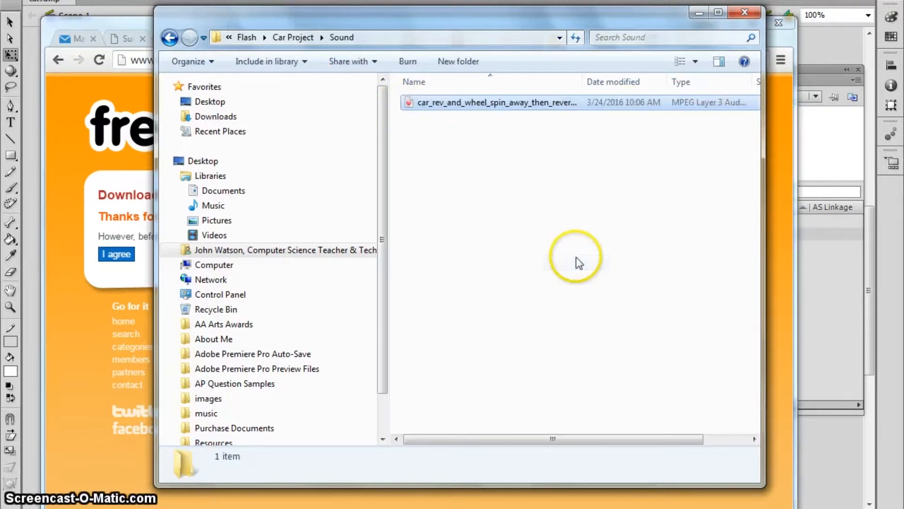
pyautogui.click(576, 257)
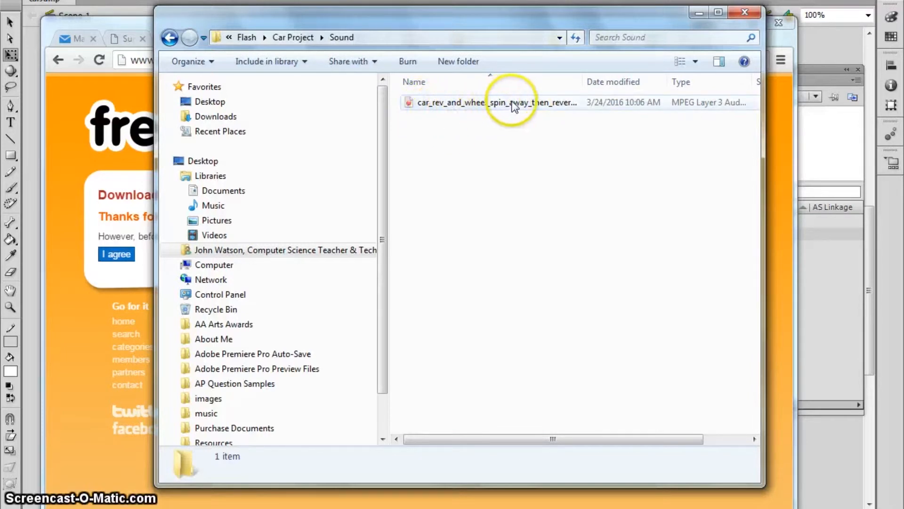
# Step: Rename the car rev MP3 to carSound1
pyautogui.rightClick(462, 108)
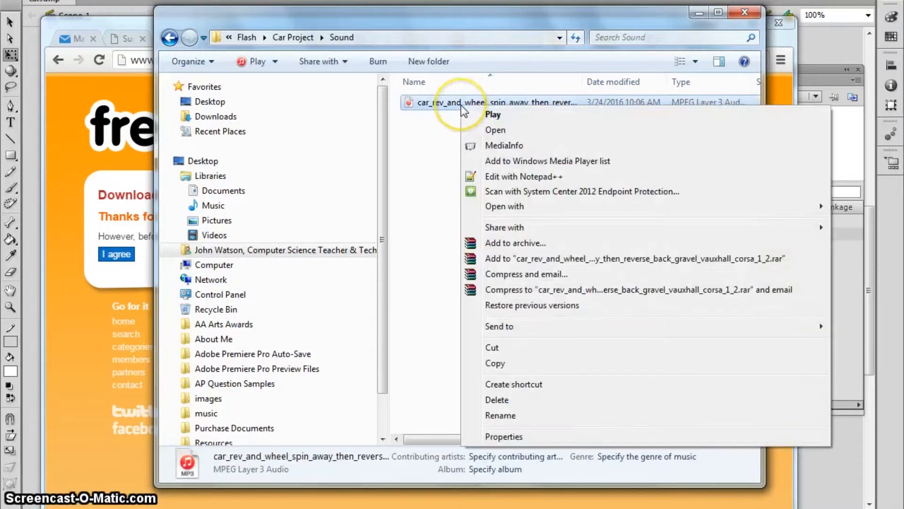
pyautogui.click(497, 415)
pyautogui.write('carSound1')
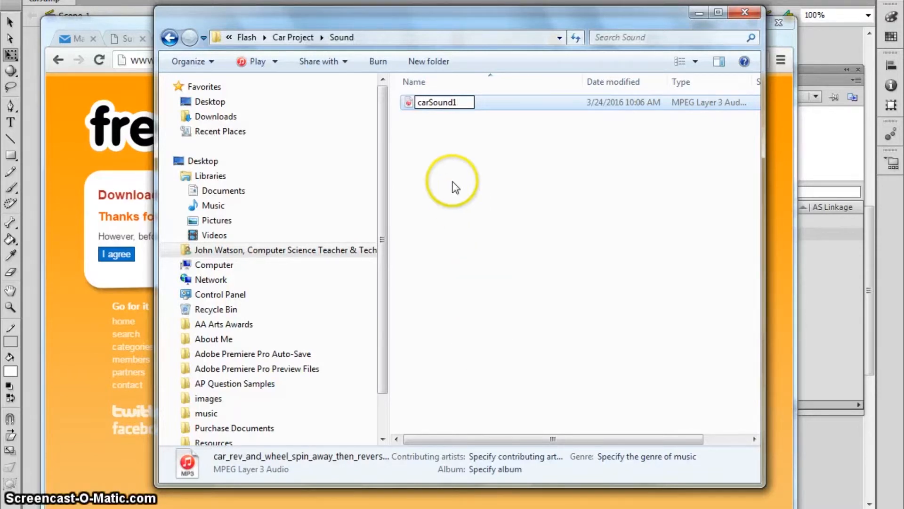
# Step: Confirm the carSound1 name and import carSound1.mp3 from Flash > Car Project > Sound into the Library
pyautogui.click(451, 168)
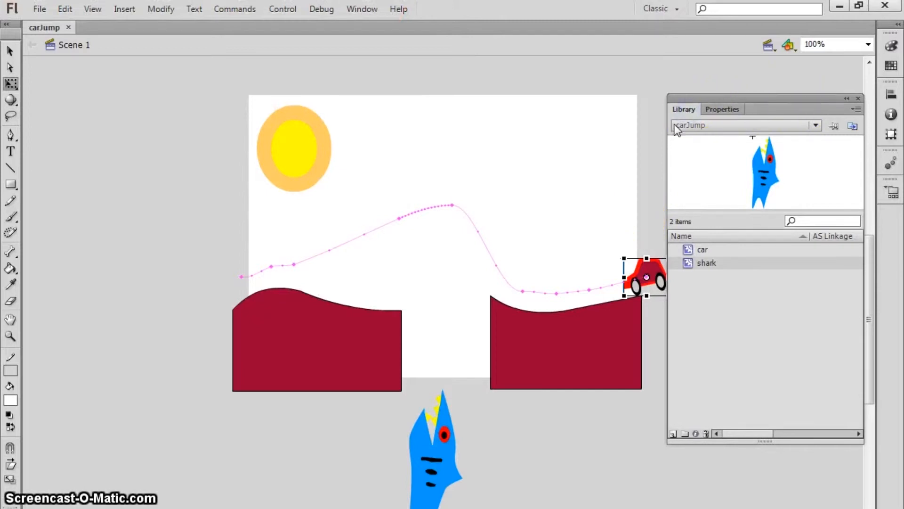
pyautogui.click(39, 9)
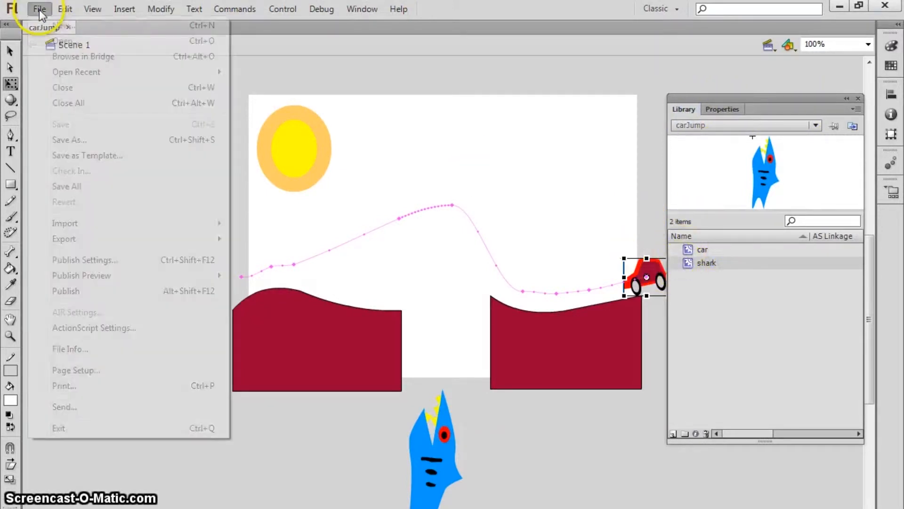
pyautogui.moveTo(182, 226)
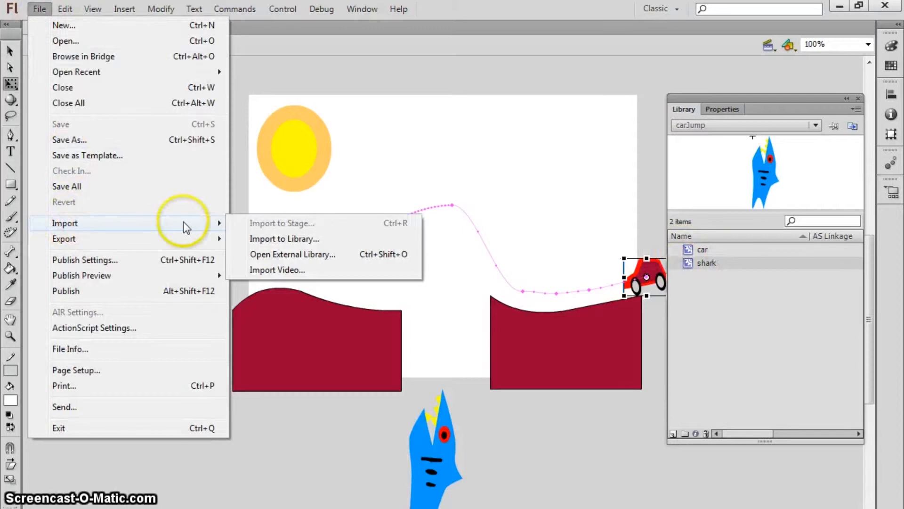
pyautogui.click(305, 240)
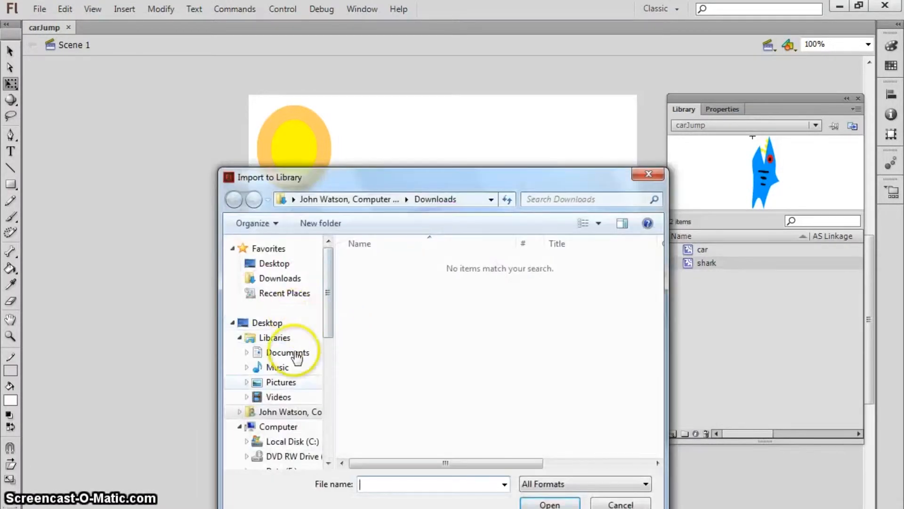
pyautogui.click(280, 412)
pyautogui.doubleClick(422, 324)
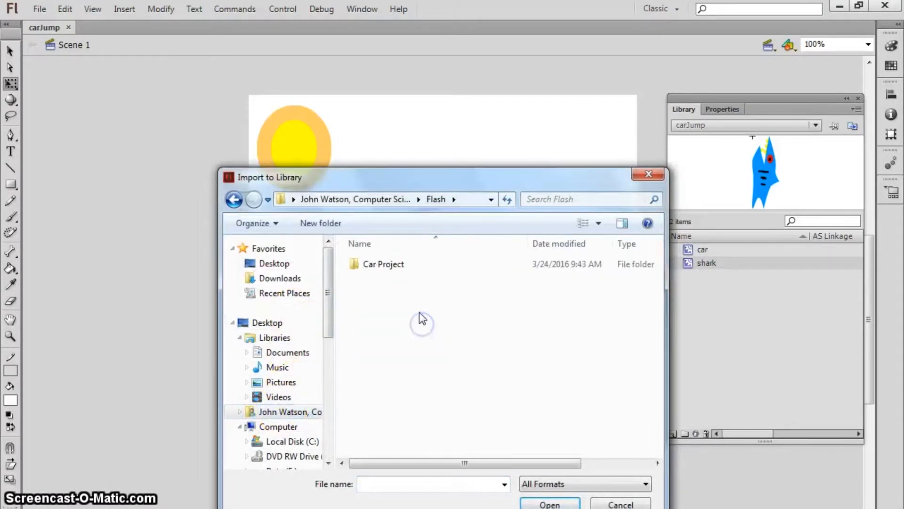
pyautogui.doubleClick(391, 264)
pyautogui.click(382, 265)
pyautogui.doubleClick(382, 264)
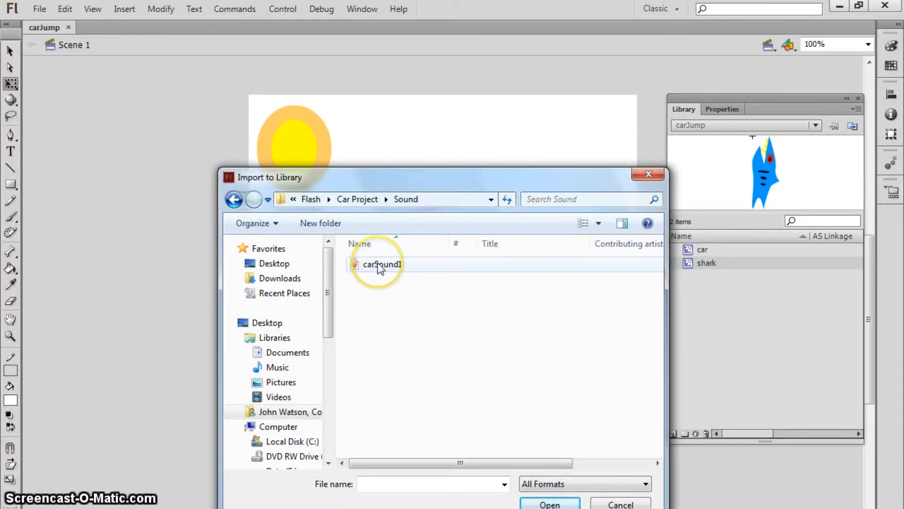
pyautogui.doubleClick(381, 265)
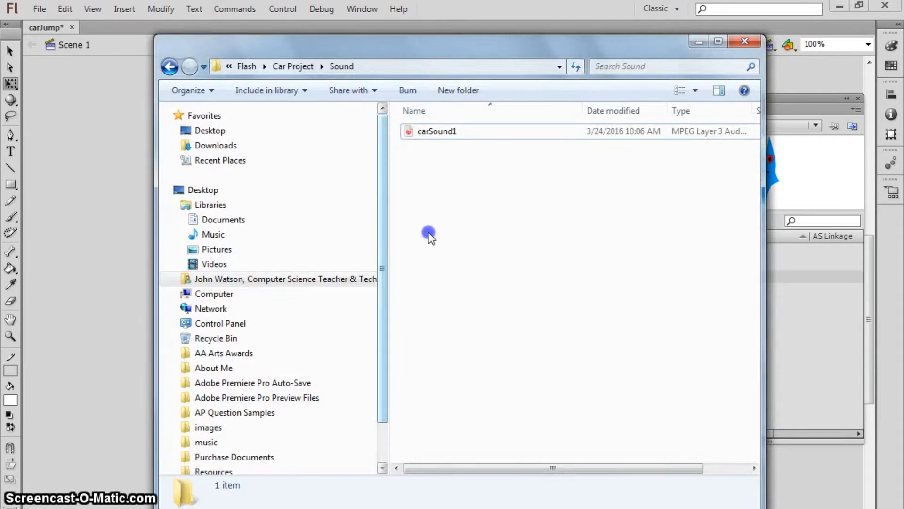
# Step: Close the Sound folder window and preview carSound1.mp3 in the Library
pyautogui.moveTo(639, 57); pyautogui.dragTo(513, 55)
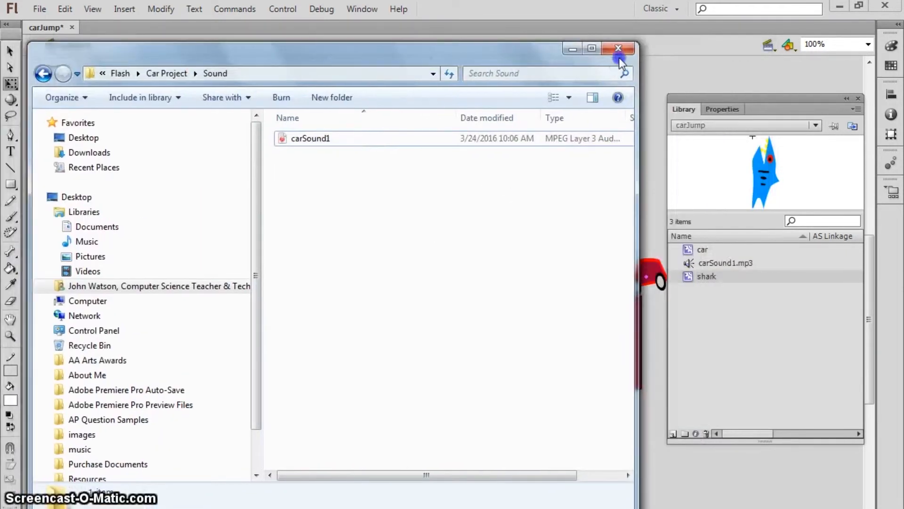
pyautogui.click(620, 51)
pyautogui.click(704, 262)
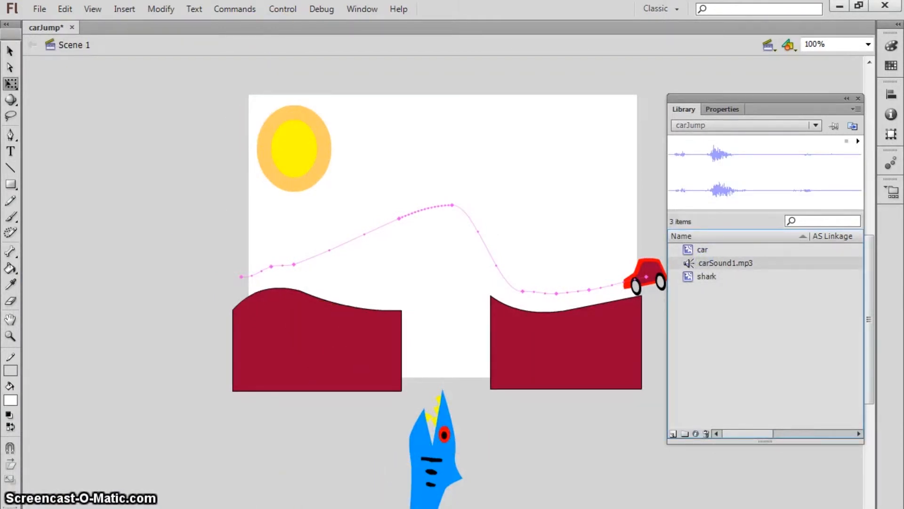
# Step: Add a new timeline layer named carSound above the car layer
pyautogui.moveTo(375, 505); pyautogui.dragTo(375, 386)
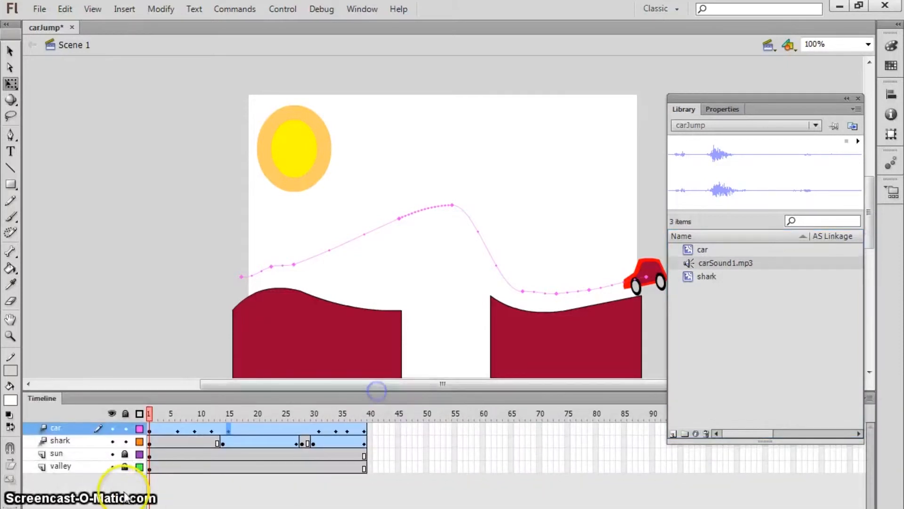
pyautogui.click(12, 493)
pyautogui.doubleClick(65, 428)
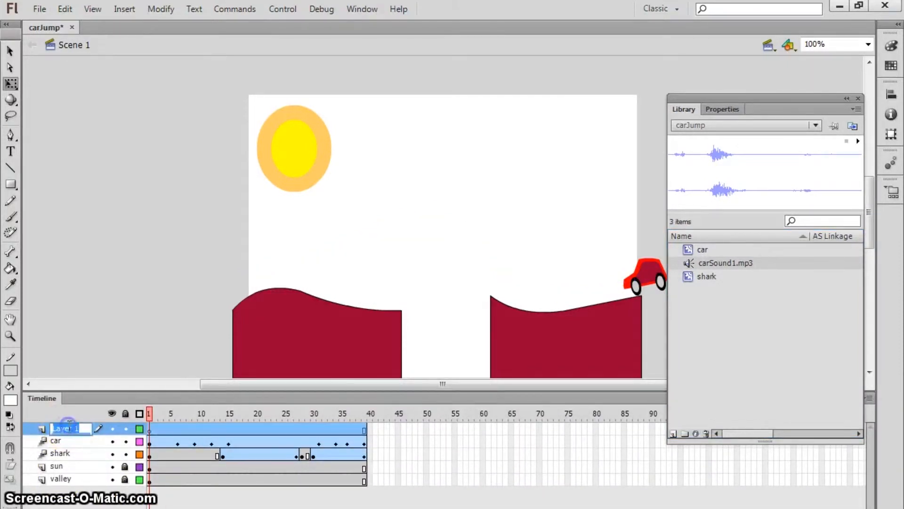
pyautogui.write('s')
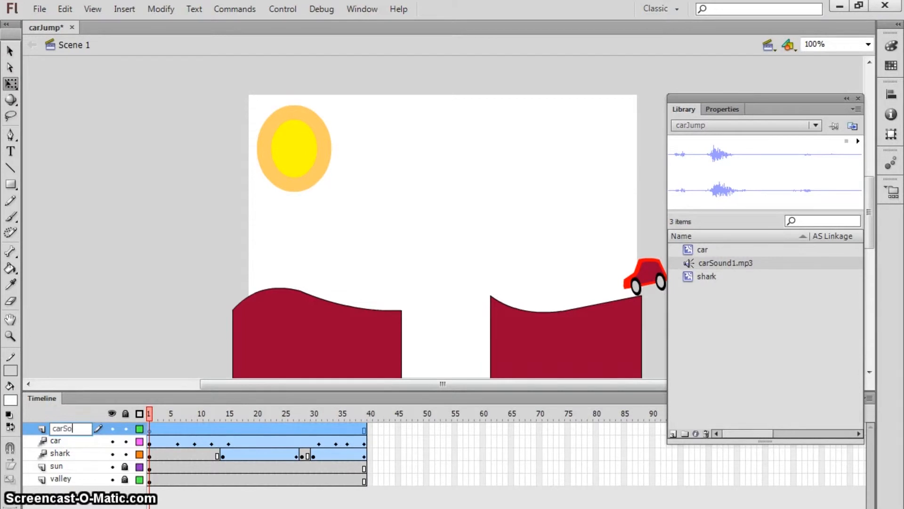
pyautogui.write('arSound')
pyautogui.press('Return')
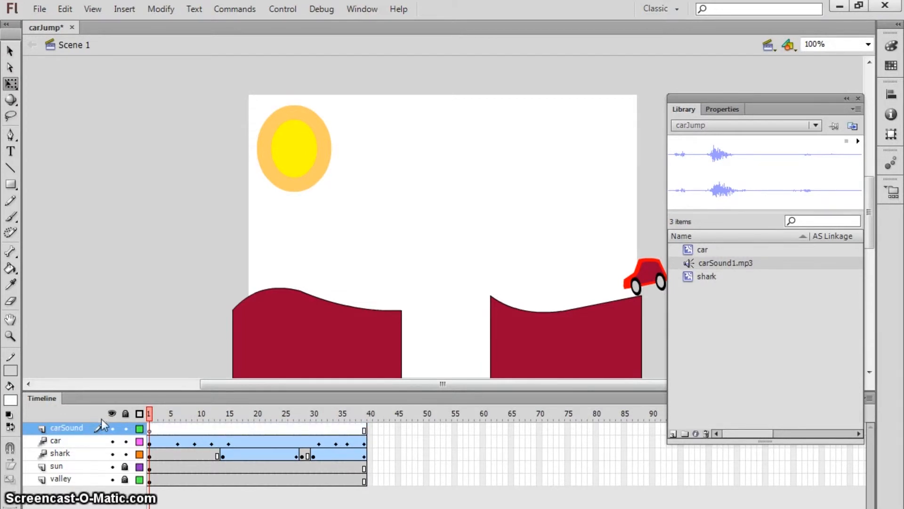
# Step: Lock the car and shark layers and place carSound1.mp3 on the carSound layer
pyautogui.click(125, 453)
pyautogui.click(124, 441)
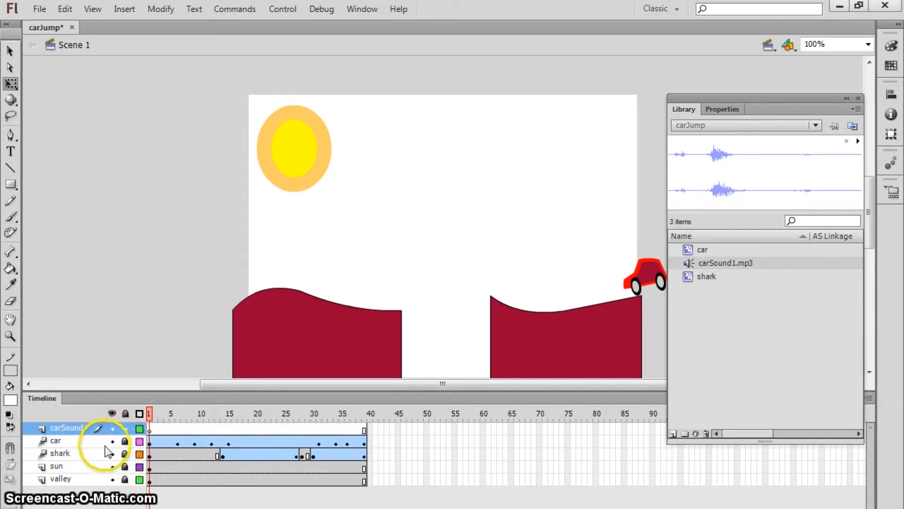
pyautogui.click(76, 428)
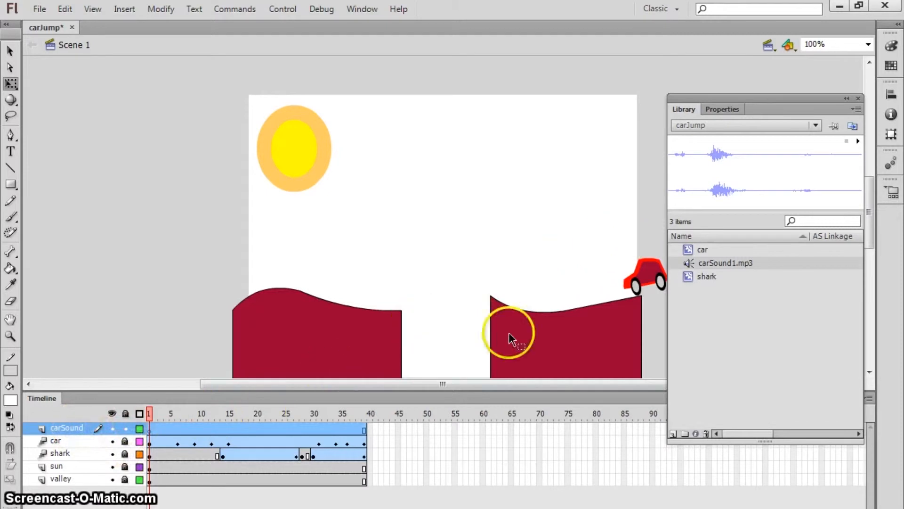
pyautogui.click(147, 429)
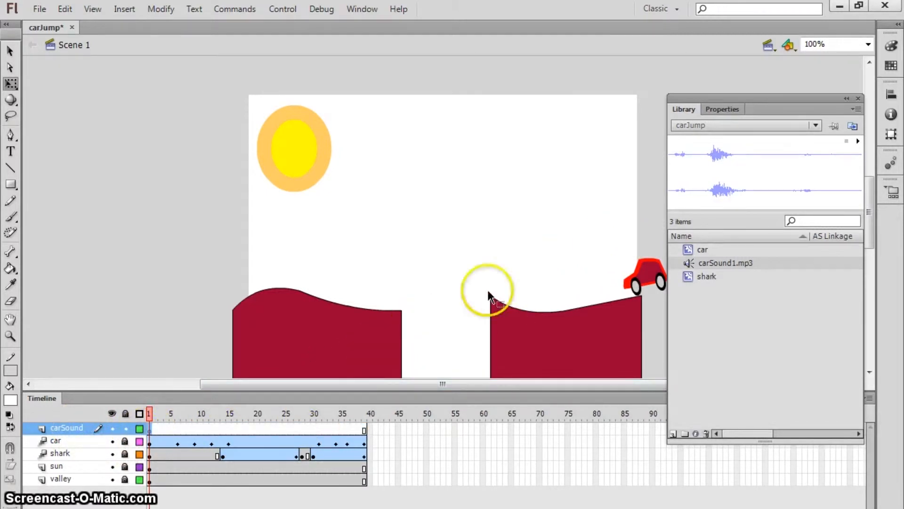
pyautogui.moveTo(692, 264); pyautogui.dragTo(418, 219)
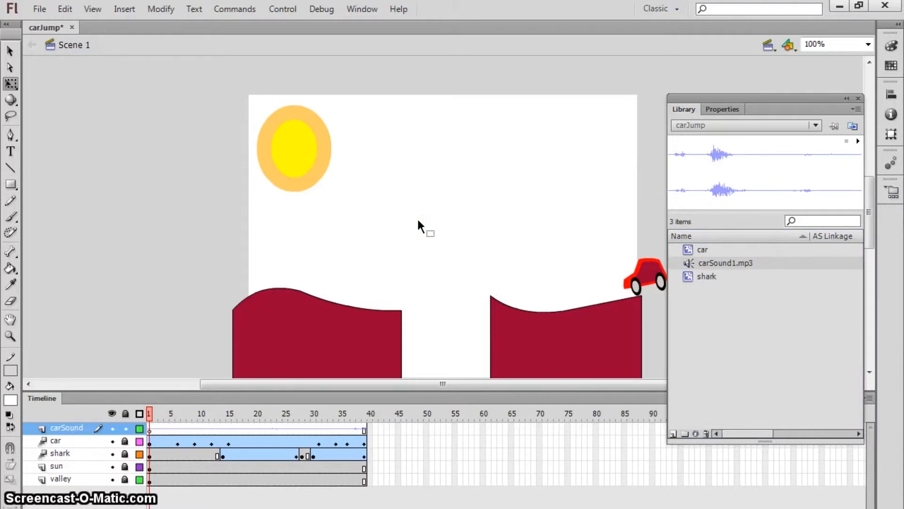
pyautogui.press('Return')
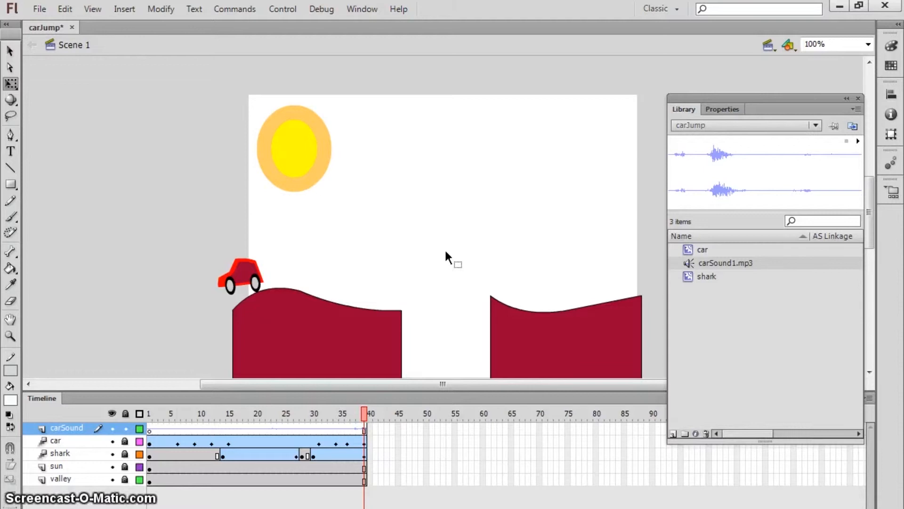
pyautogui.click(337, 488)
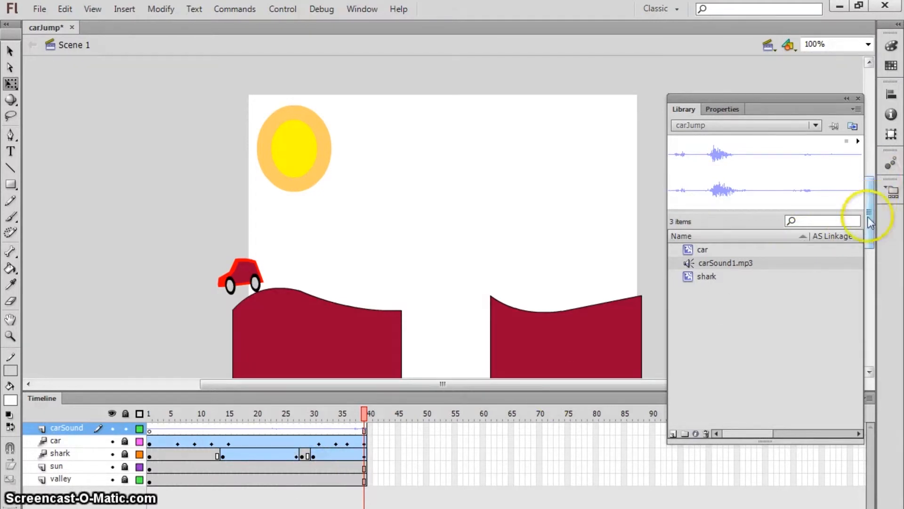
pyautogui.moveTo(855, 146); pyautogui.dragTo(528, 346)
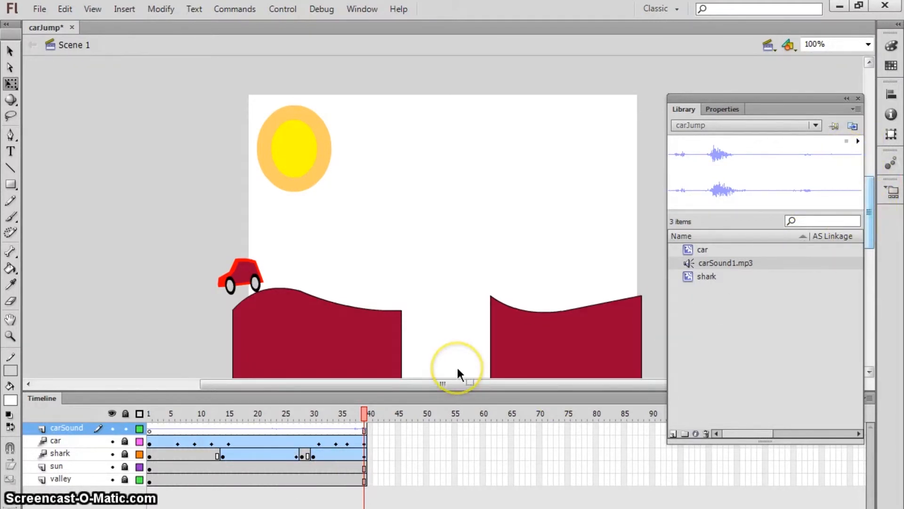
pyautogui.moveTo(450, 372); pyautogui.dragTo(450, 348)
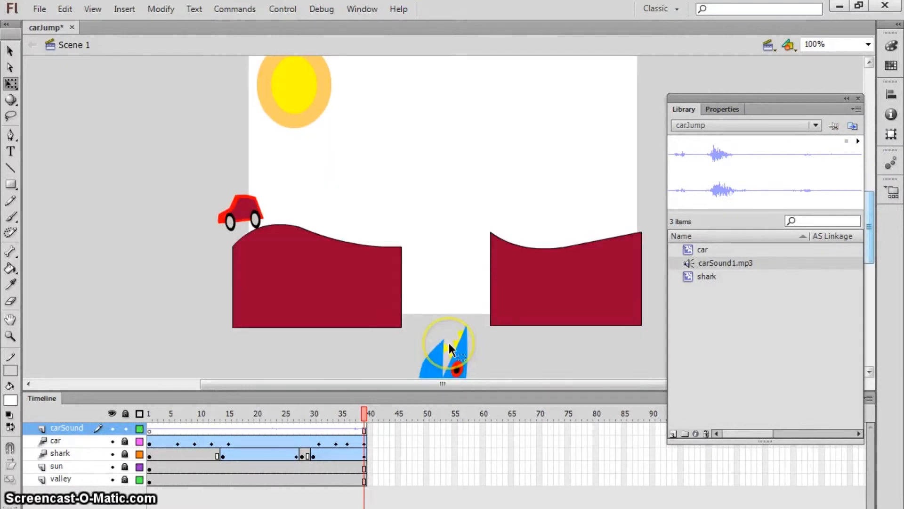
pyautogui.moveTo(363, 413); pyautogui.dragTo(149, 413)
pyautogui.press('Return')
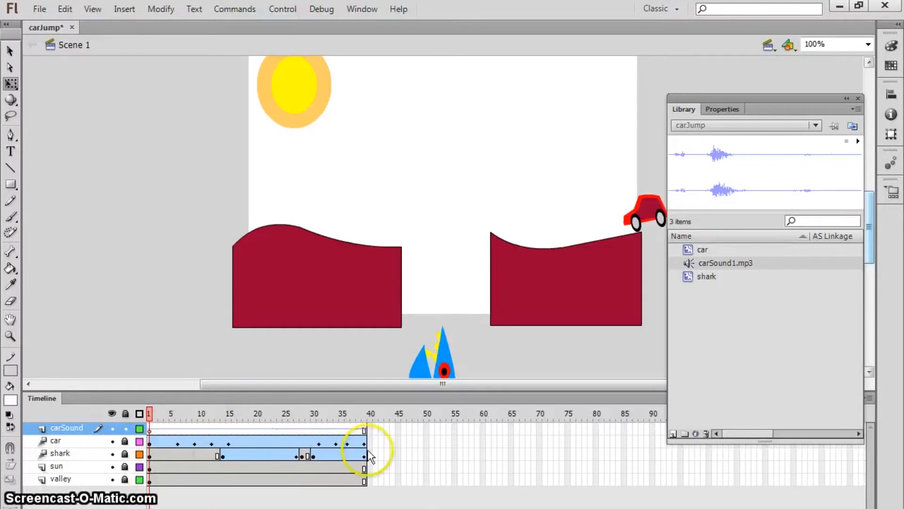
pyautogui.click(363, 430)
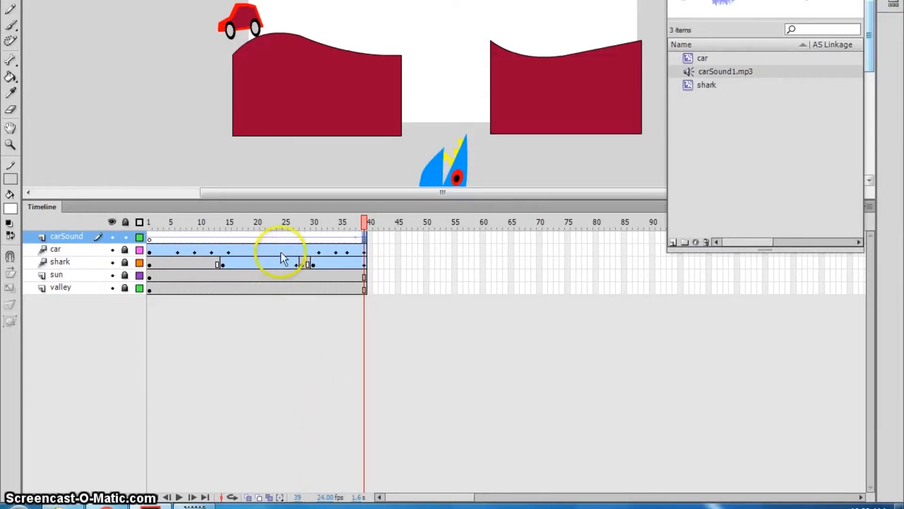
pyautogui.click(280, 232)
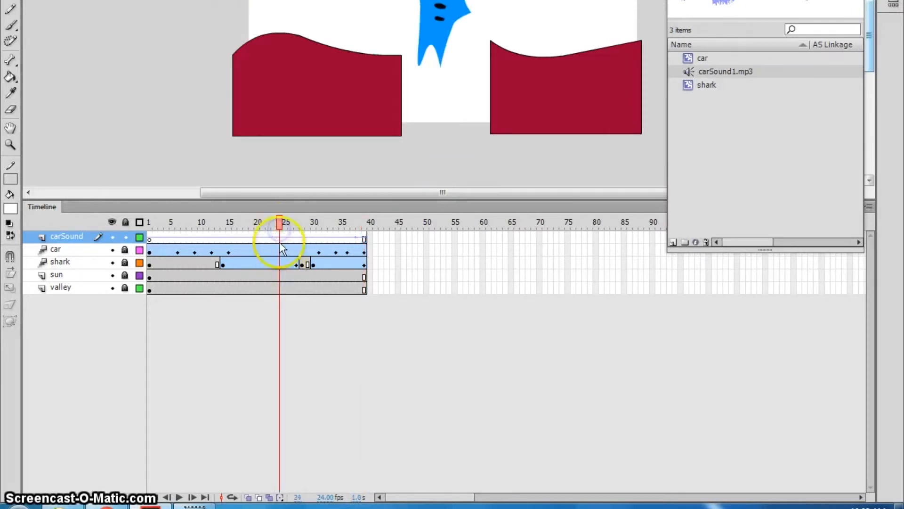
pyautogui.moveTo(280, 232); pyautogui.dragTo(149, 286)
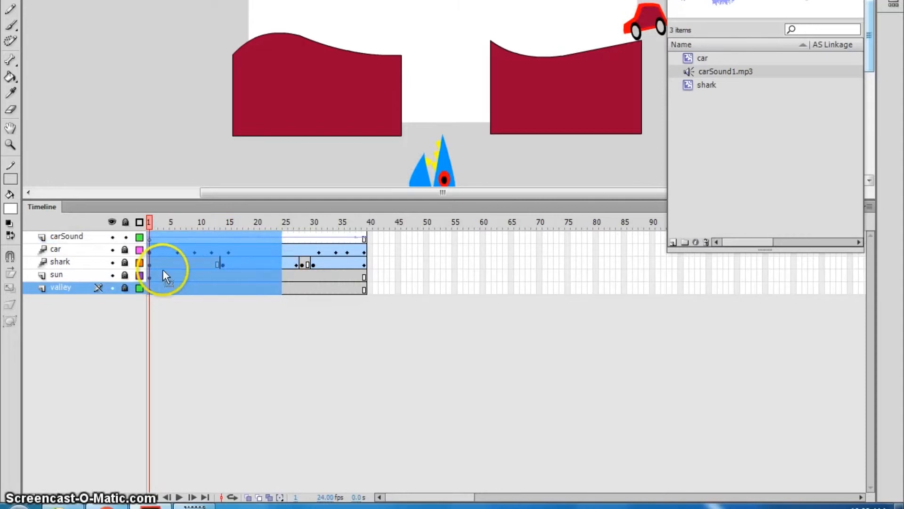
pyautogui.moveTo(414, 233); pyautogui.dragTo(149, 286)
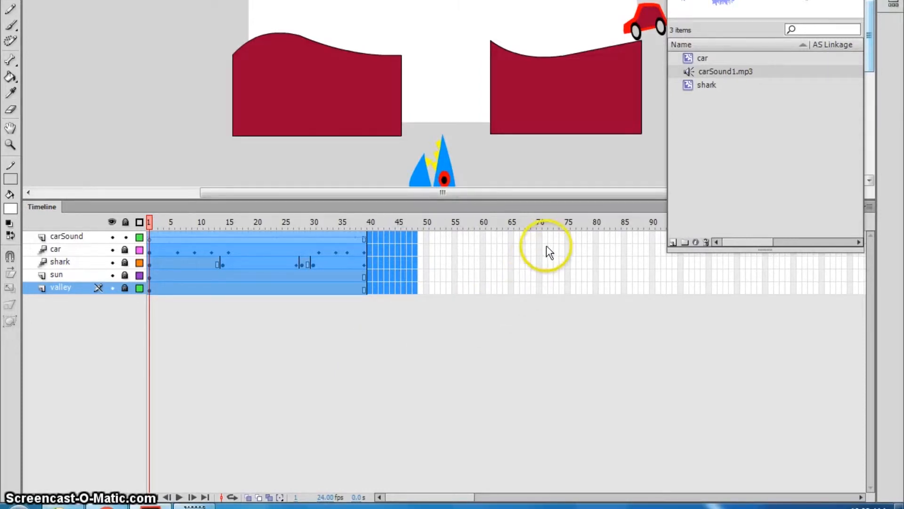
pyautogui.moveTo(552, 230); pyautogui.dragTo(179, 300)
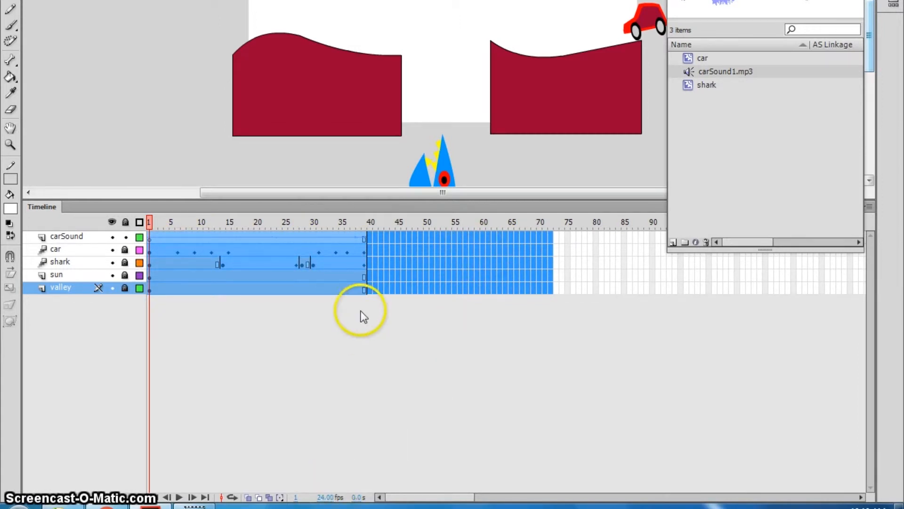
pyautogui.click(365, 238)
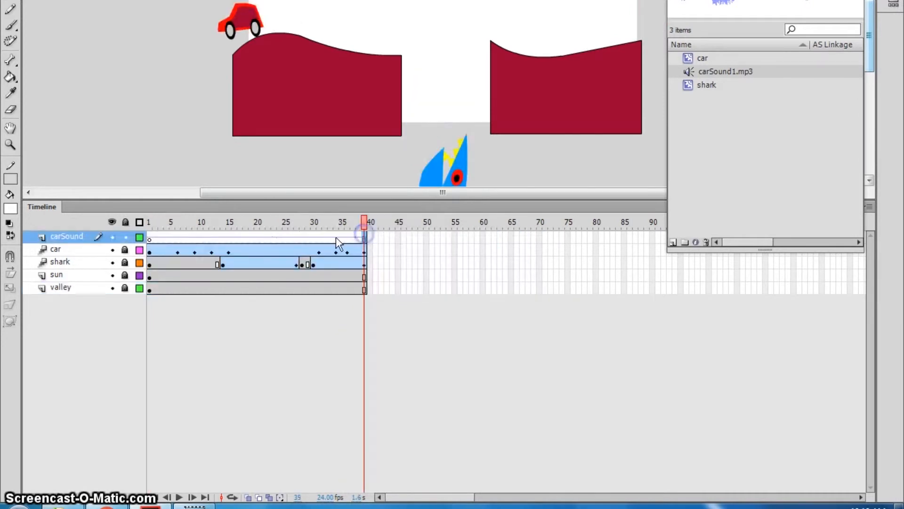
pyautogui.click(332, 249)
pyautogui.moveTo(366, 237); pyautogui.dragTo(133, 225)
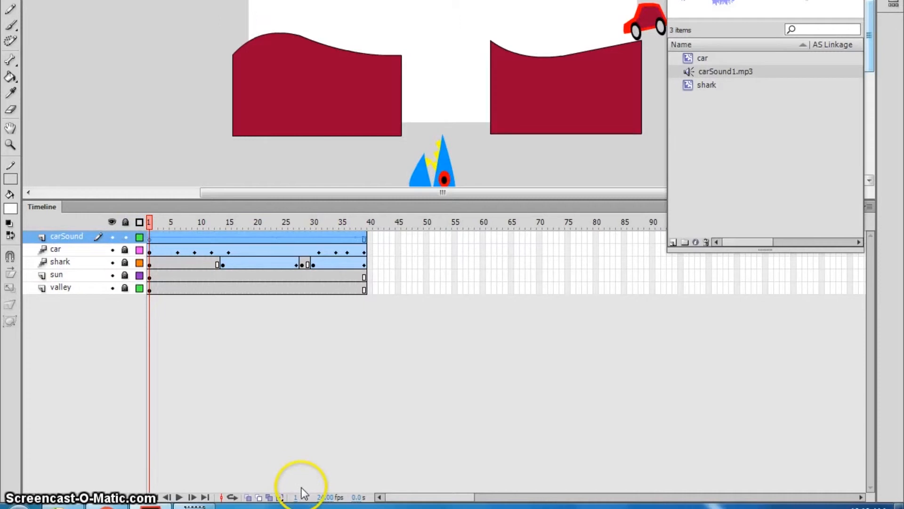
pyautogui.click(366, 235)
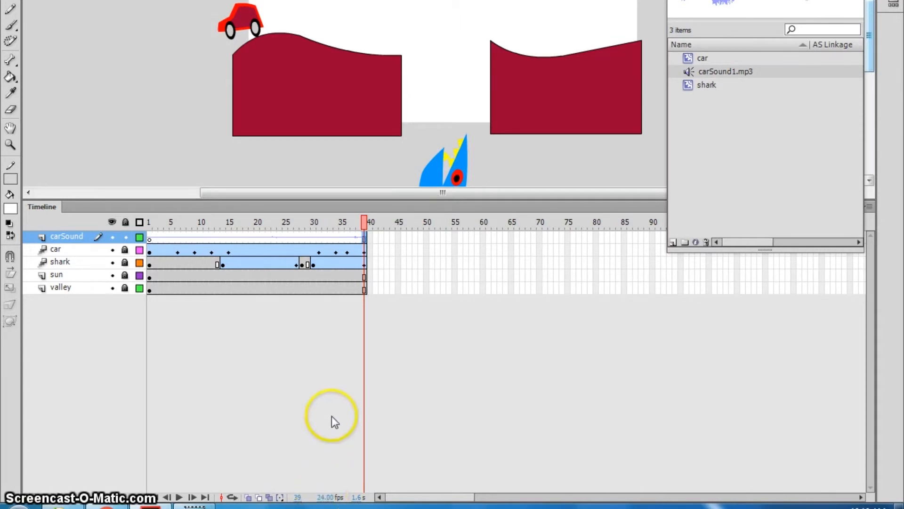
# Step: Launch Calculator from the Start search and position it over the Flash stage
pyautogui.click(19, 506)
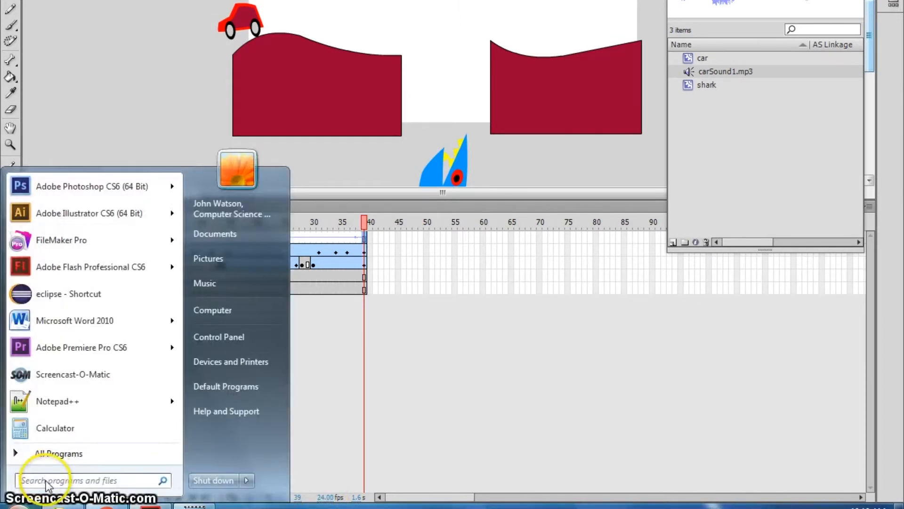
pyautogui.write('calculator')
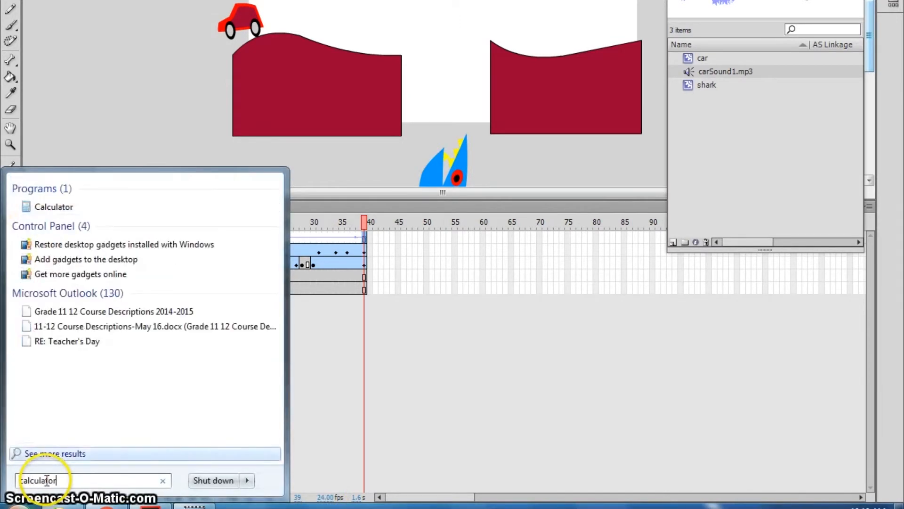
pyautogui.press('Return')
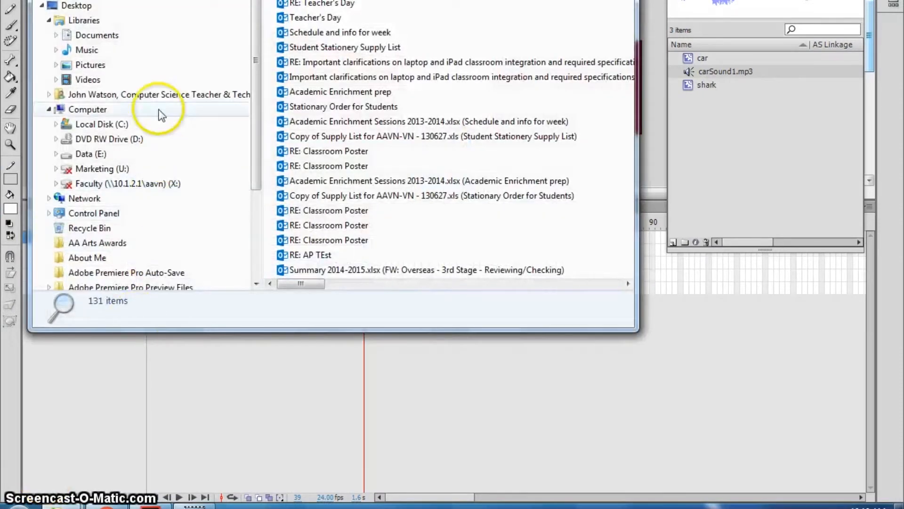
pyautogui.click(150, 506)
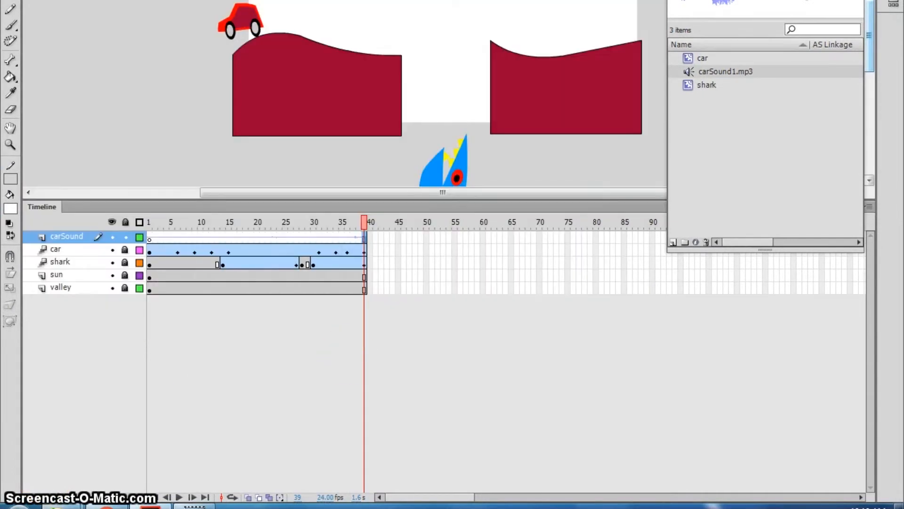
pyautogui.click(18, 505)
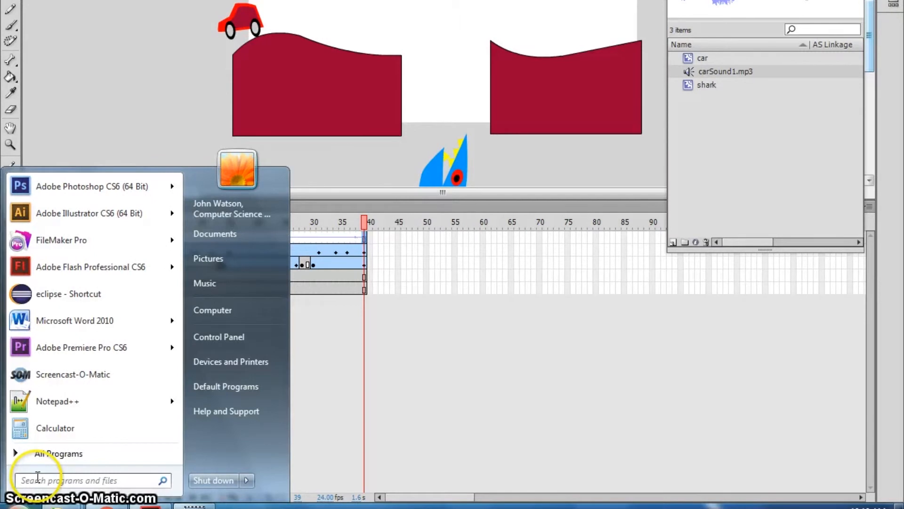
pyautogui.write('cal')
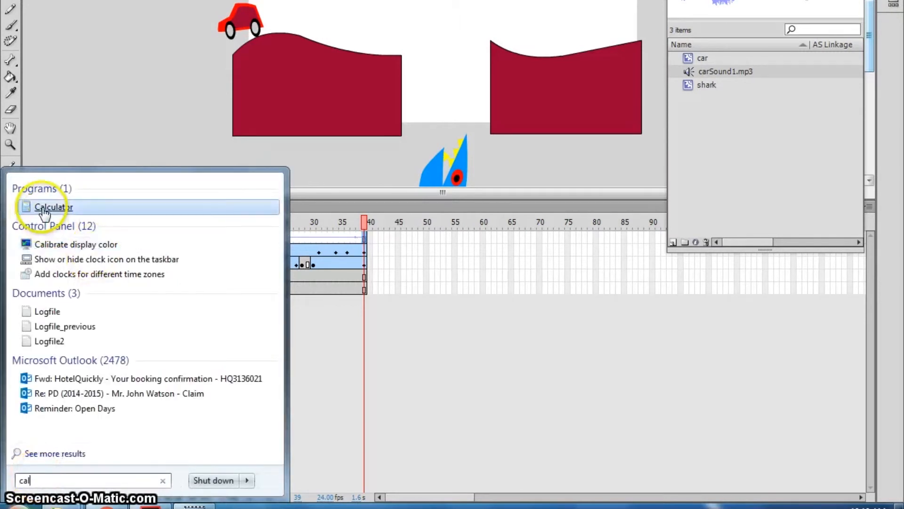
pyautogui.click(44, 210)
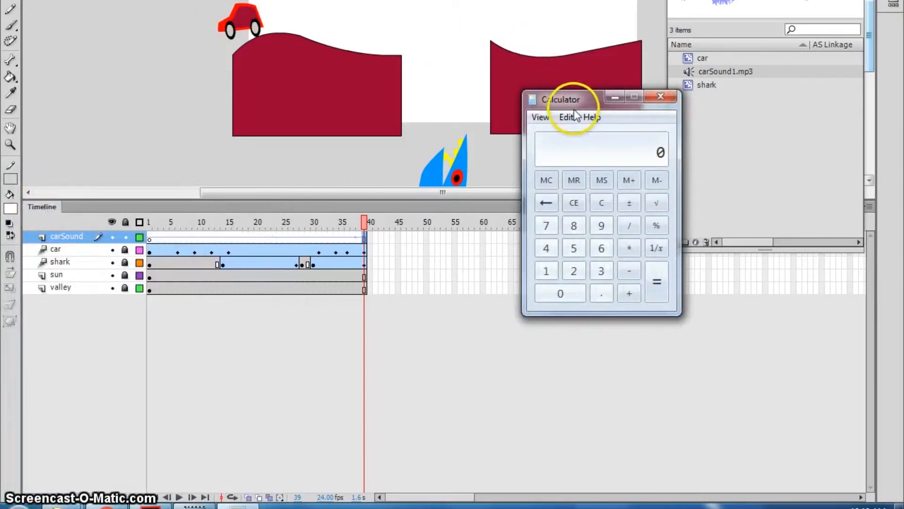
pyautogui.click(569, 116)
pyautogui.click(569, 95)
pyautogui.moveTo(569, 95); pyautogui.dragTo(449, 98)
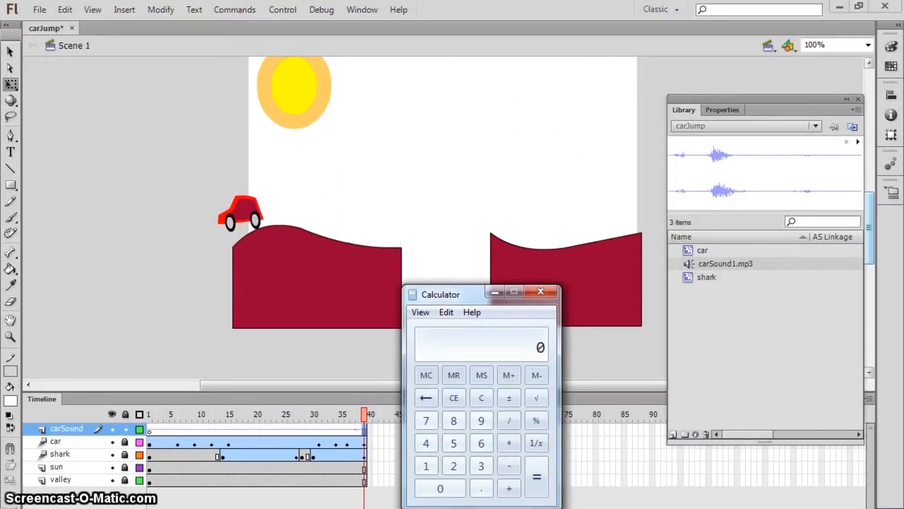
pyautogui.moveTo(492, 304); pyautogui.dragTo(390, 179)
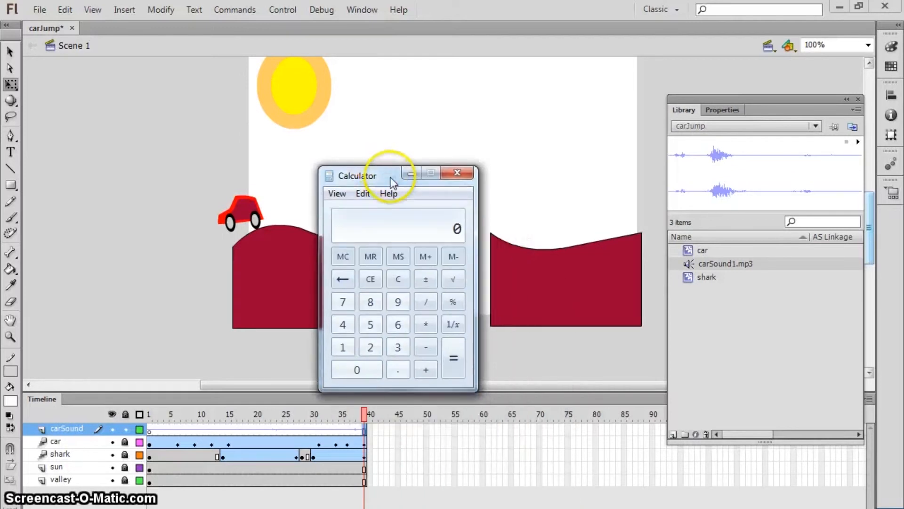
# Step: Compute 39 frames ÷ 24 fps in Calculator, giving 1.625 seconds
pyautogui.click(398, 347)
pyautogui.click(398, 302)
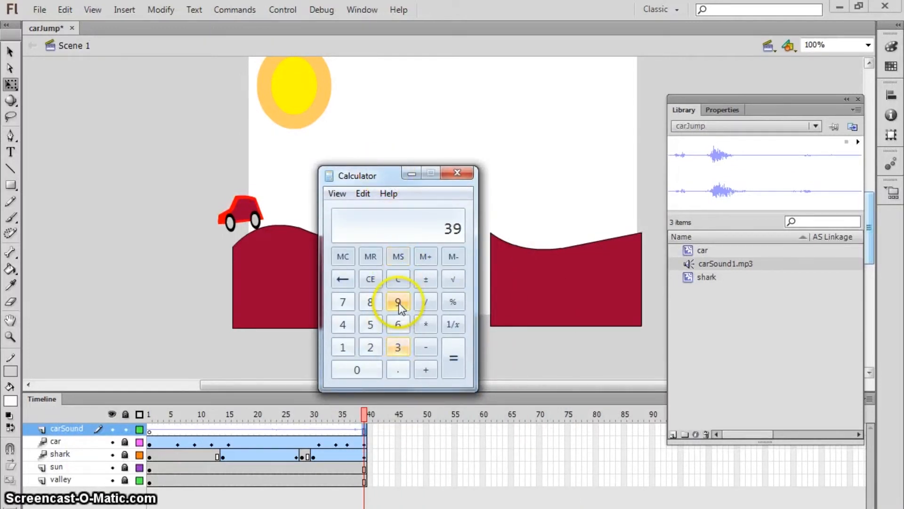
pyautogui.click(426, 300)
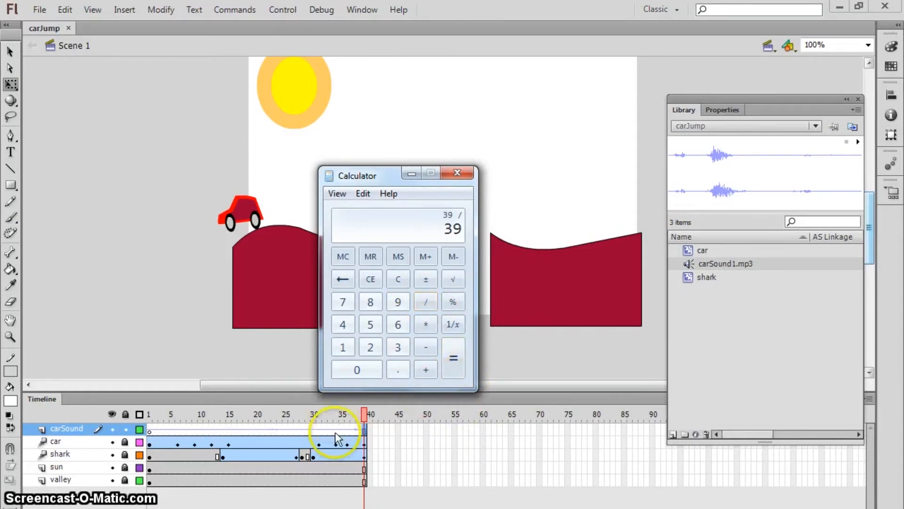
pyautogui.click(370, 347)
pyautogui.click(343, 324)
pyautogui.click(453, 360)
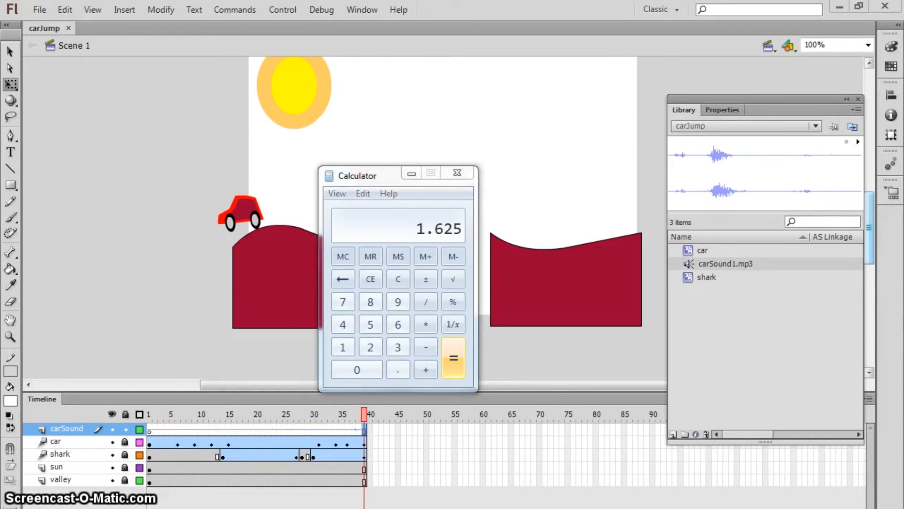
pyautogui.hotkey('alt', 'Tab')
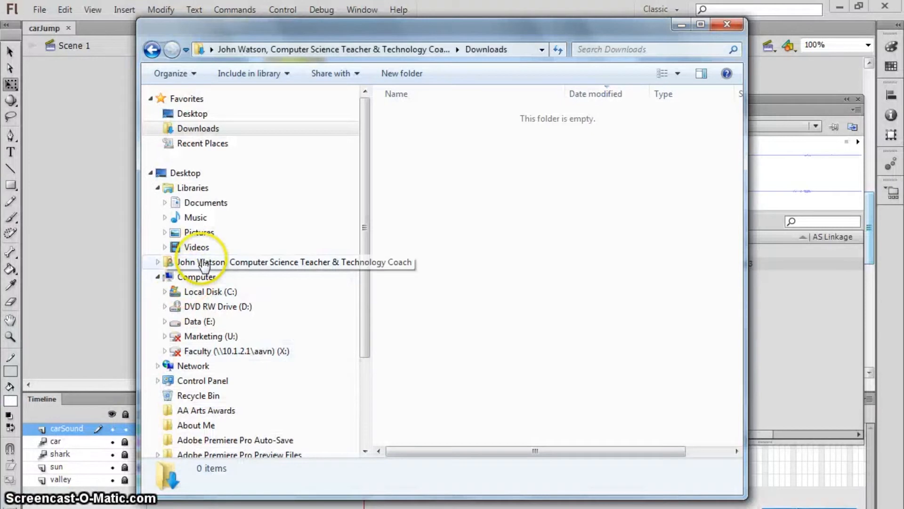
# Step: Open carSound1.mp3 from Flash > Car Project > Sound in Adobe Audition CS6
pyautogui.click(204, 262)
pyautogui.doubleClick(464, 184)
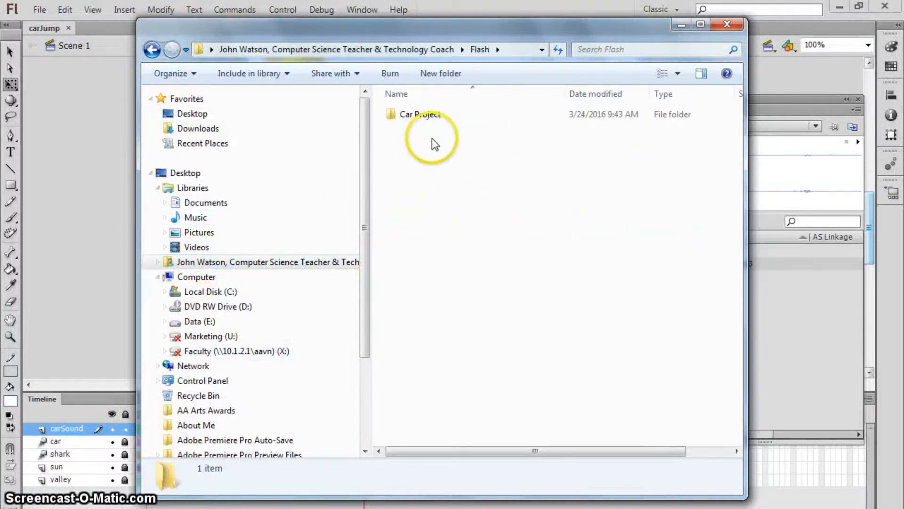
pyautogui.doubleClick(424, 115)
pyautogui.doubleClick(424, 116)
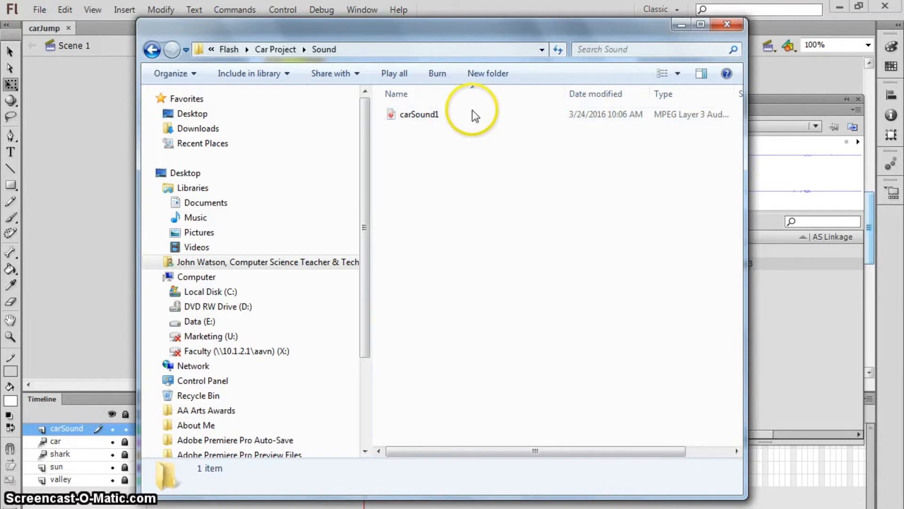
pyautogui.rightClick(416, 120)
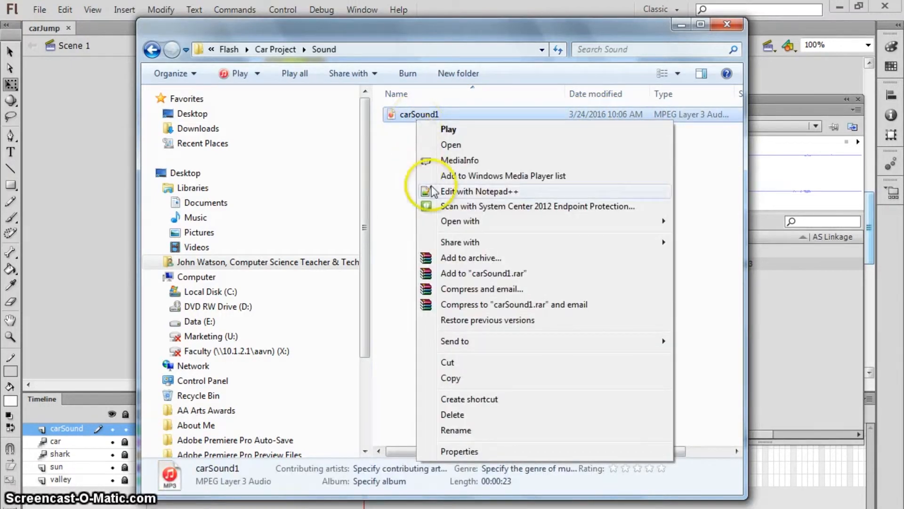
pyautogui.moveTo(453, 224)
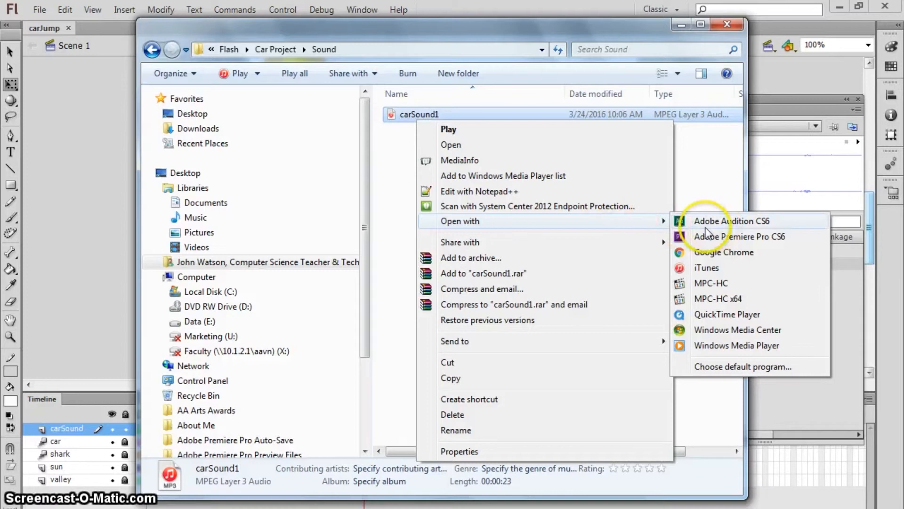
pyautogui.click(736, 229)
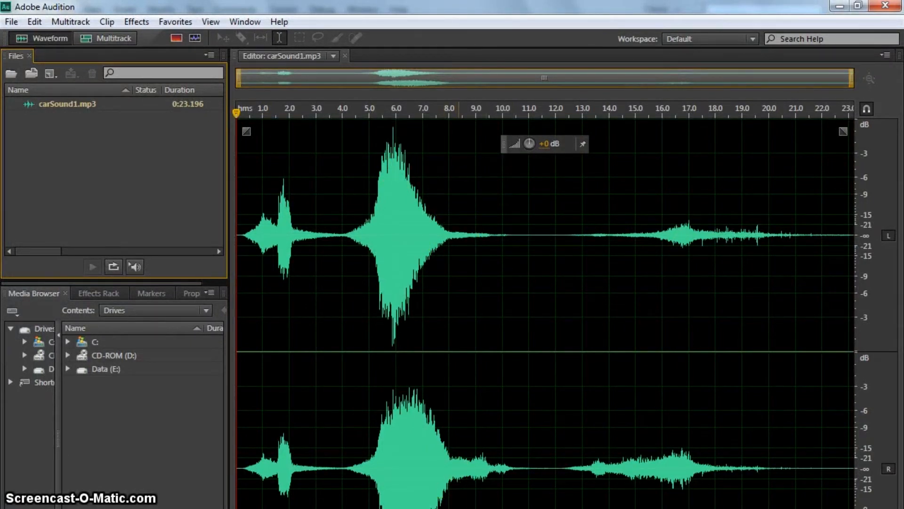
# Step: Play carSound1.mp3, then select the loud rev from about 5.0 to 6.7 s and preview it
pyautogui.press('space')
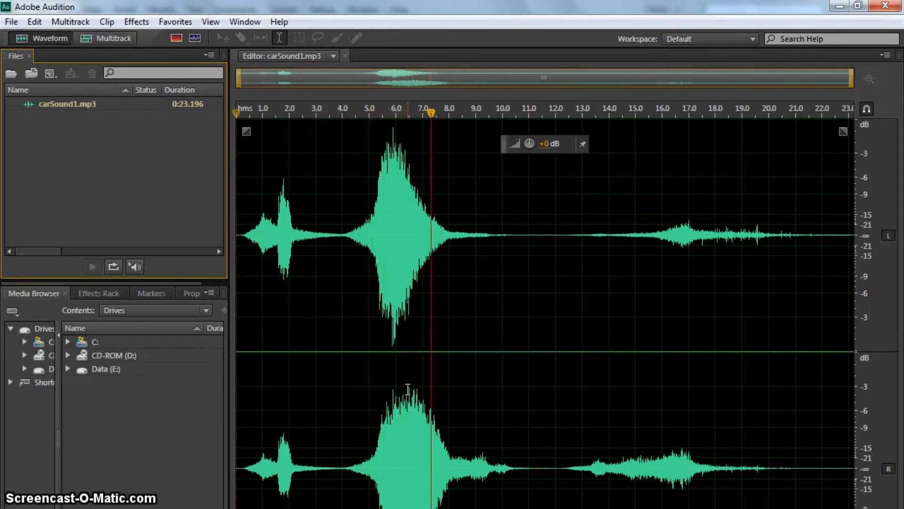
pyautogui.press('space')
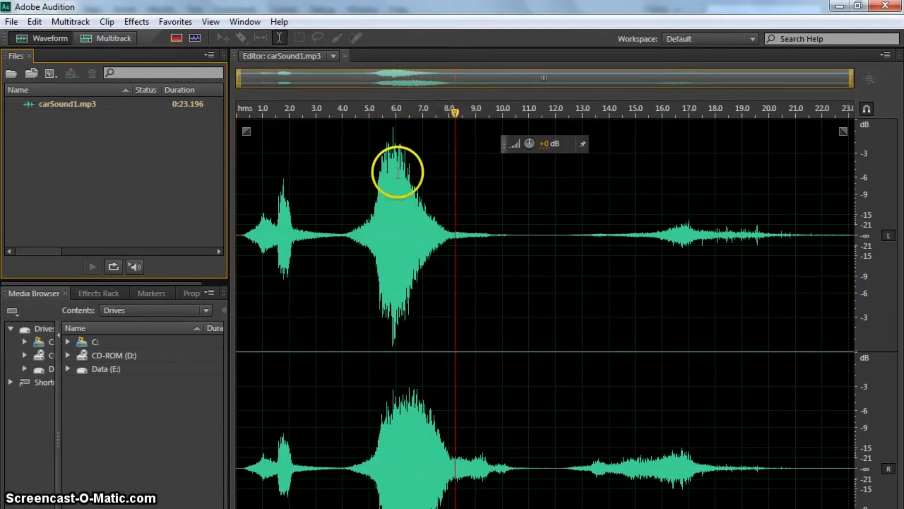
pyautogui.moveTo(368, 212); pyautogui.dragTo(413, 212)
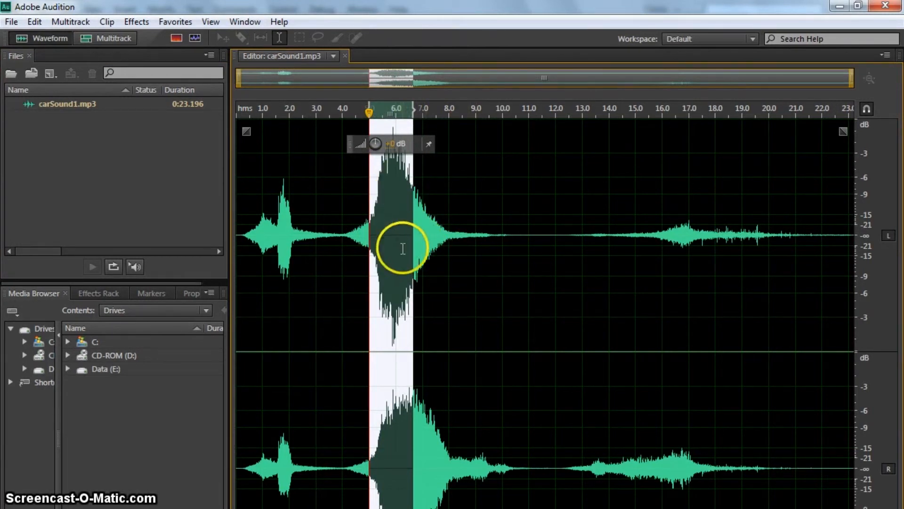
pyautogui.press('space')
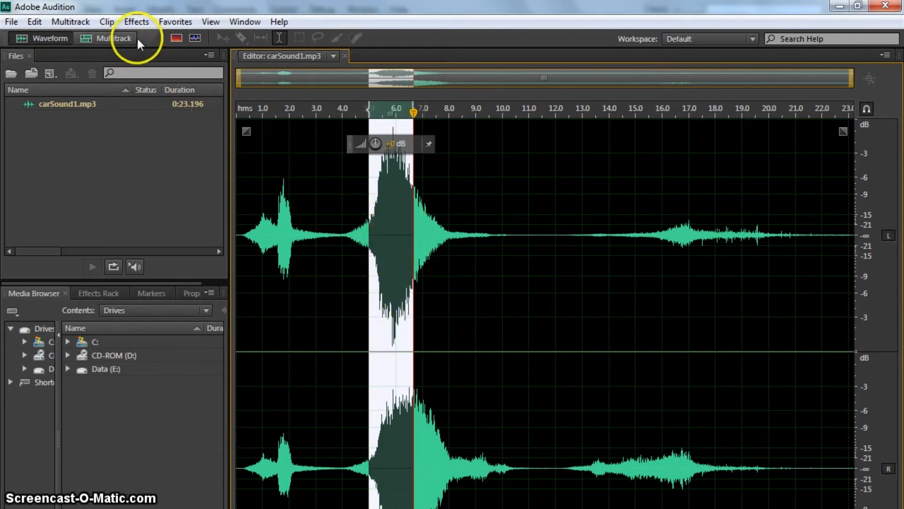
pyautogui.click(107, 22)
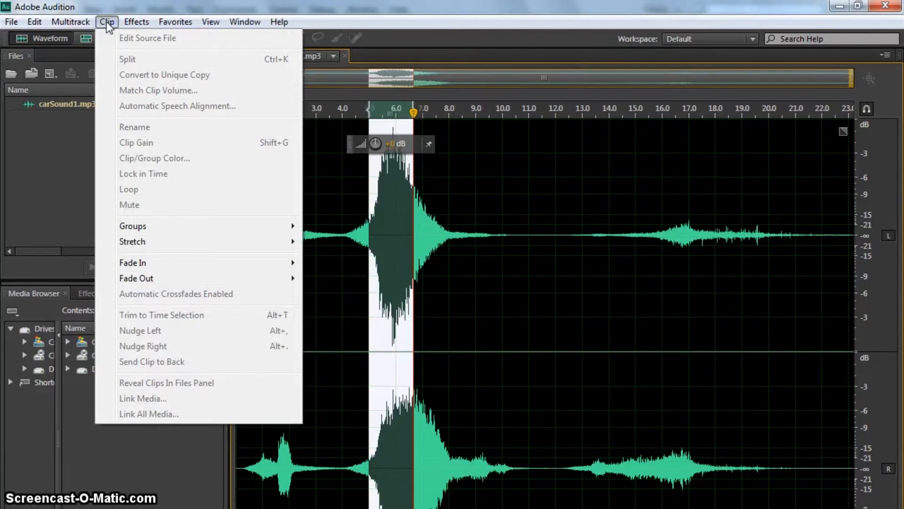
pyautogui.click(128, 23)
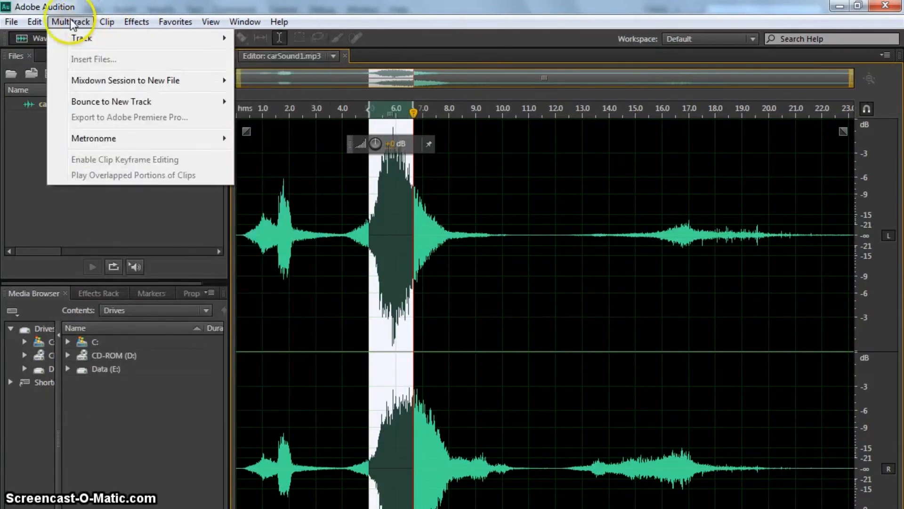
pyautogui.moveTo(28, 24)
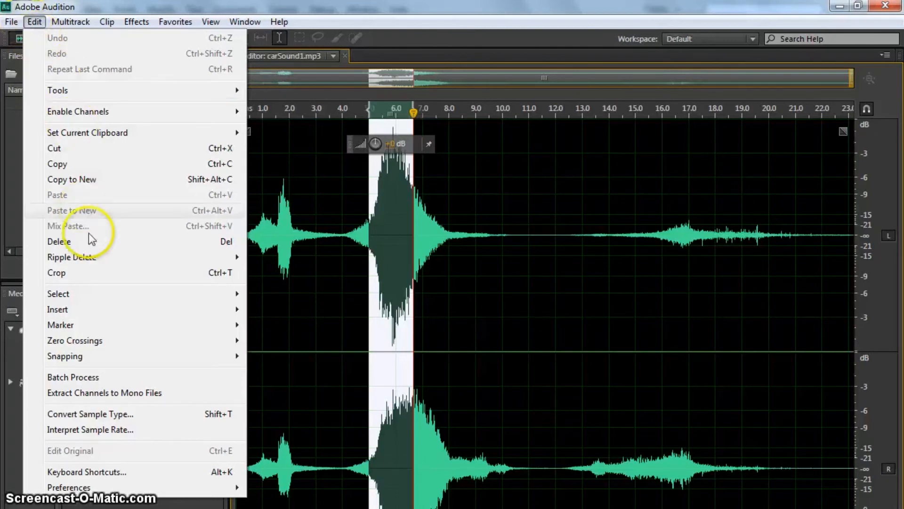
pyautogui.moveTo(133, 300)
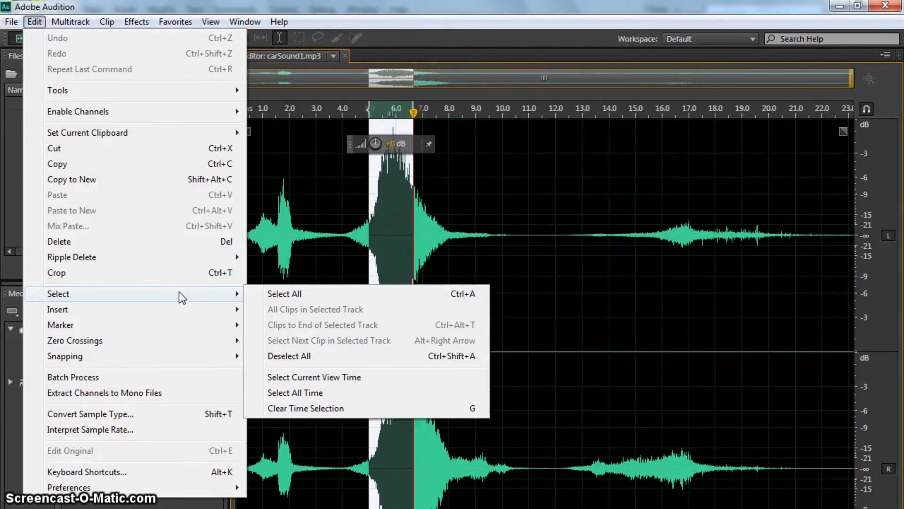
pyautogui.click(11, 22)
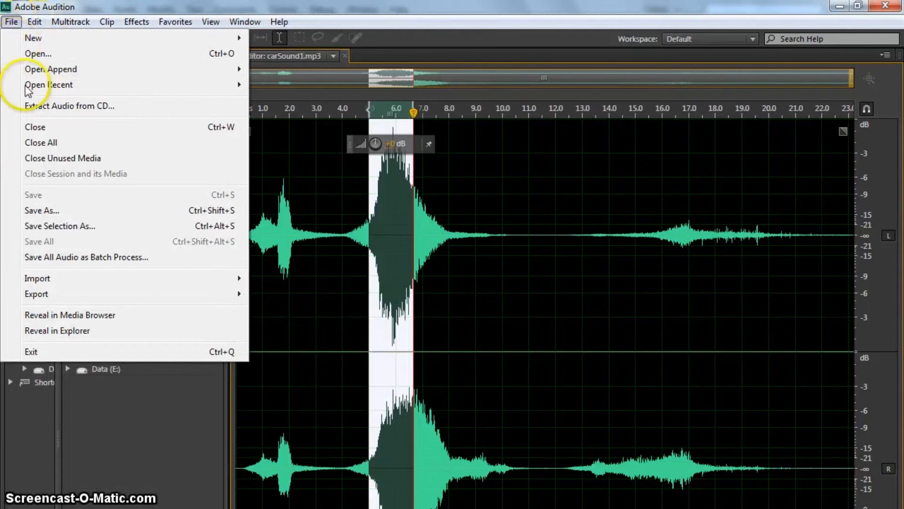
# Step: Save the selected rev as carSound1_01.mp3 in Flash\Car Project\Sound, accepting the lossy MP3 warning
pyautogui.click(67, 227)
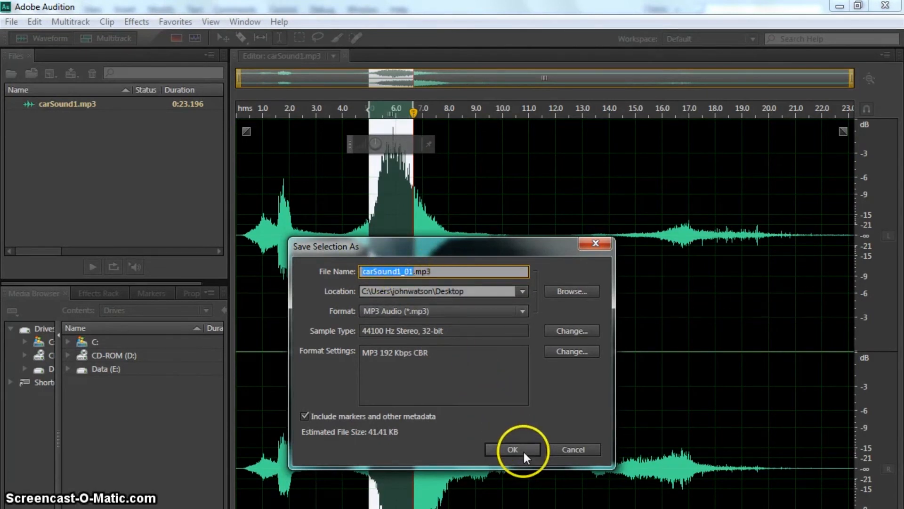
pyautogui.click(566, 292)
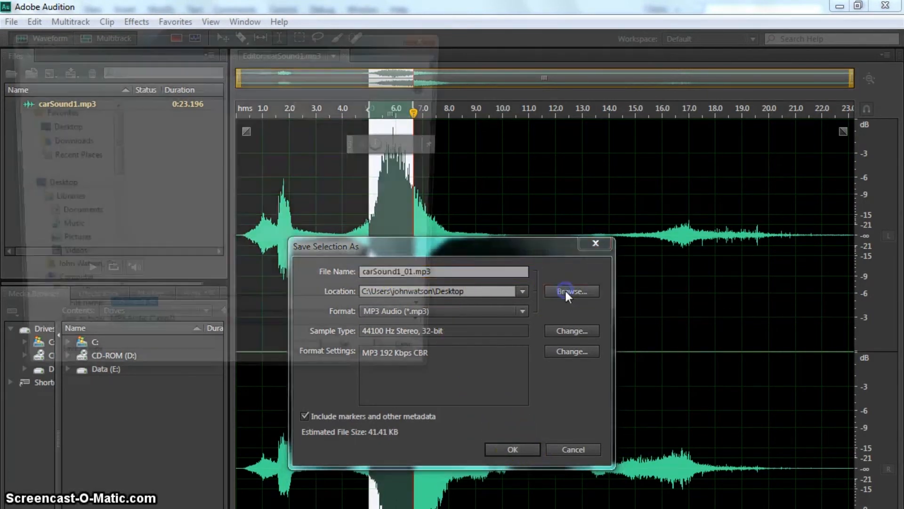
pyautogui.click(71, 275)
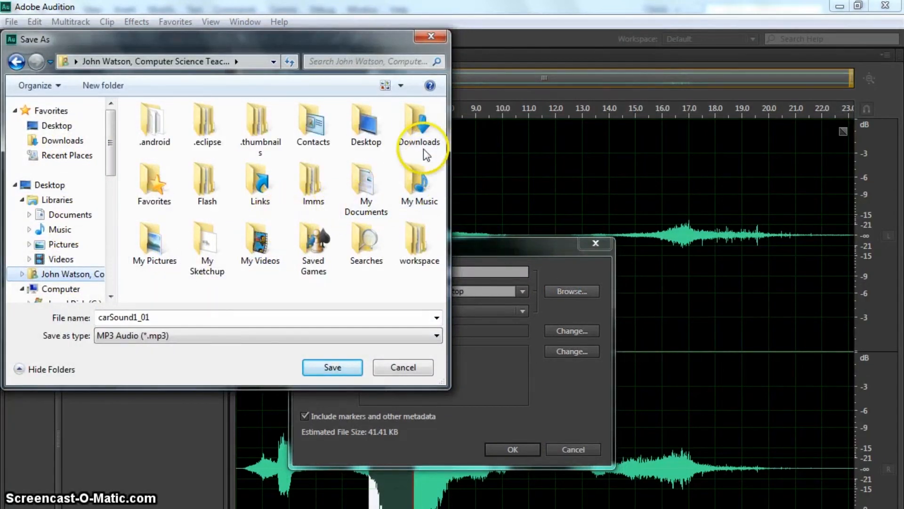
pyautogui.doubleClick(205, 184)
pyautogui.doubleClick(162, 126)
pyautogui.doubleClick(160, 127)
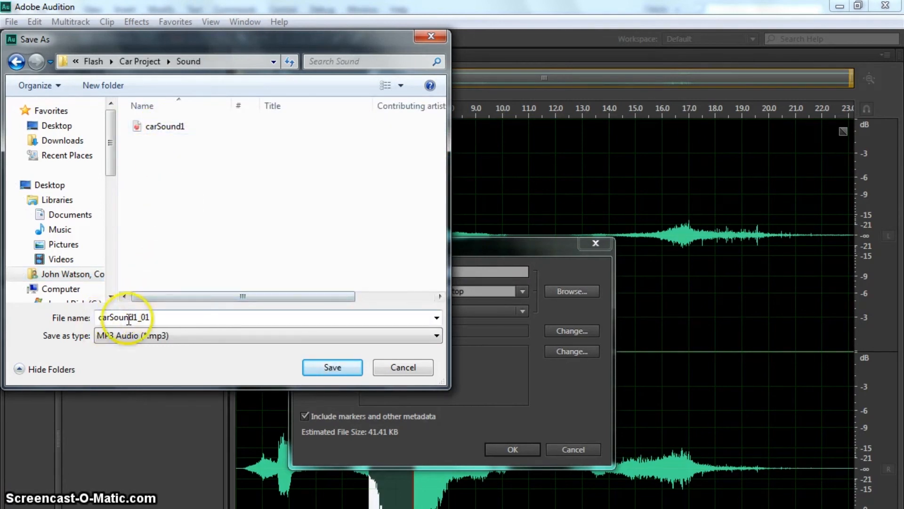
pyautogui.click(329, 368)
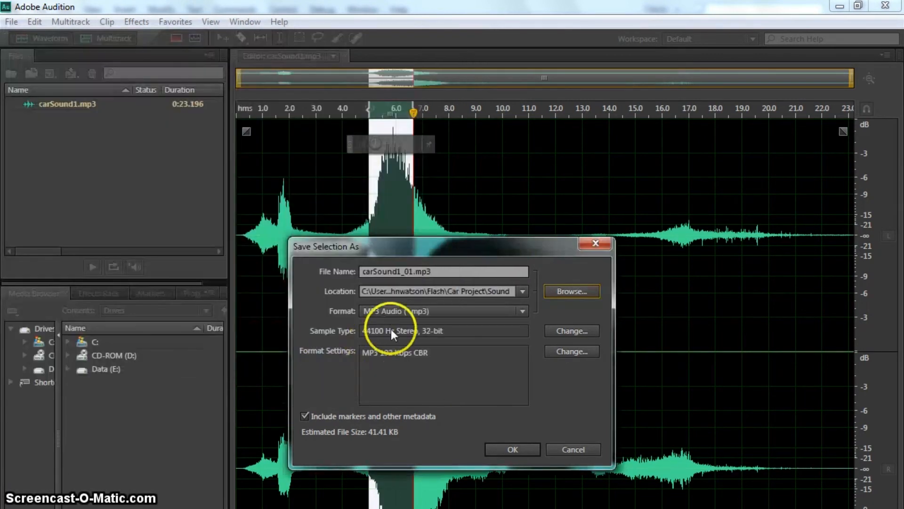
pyautogui.click(512, 450)
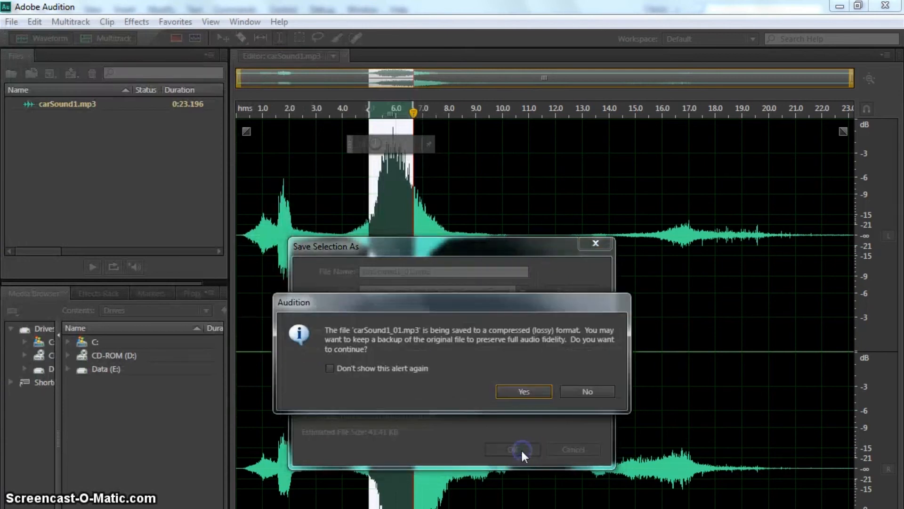
pyautogui.click(533, 403)
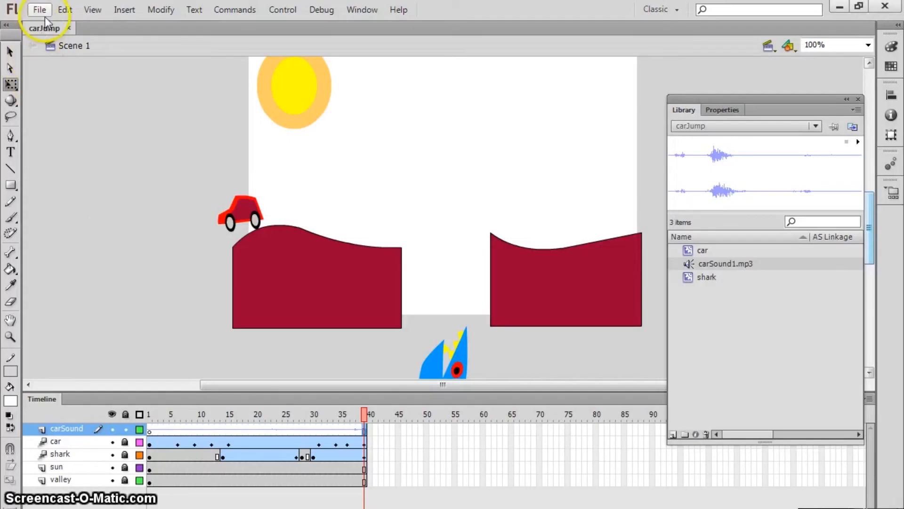
# Step: Back in Flash, import carSound1_01.mp3 into the library
pyautogui.click(42, 10)
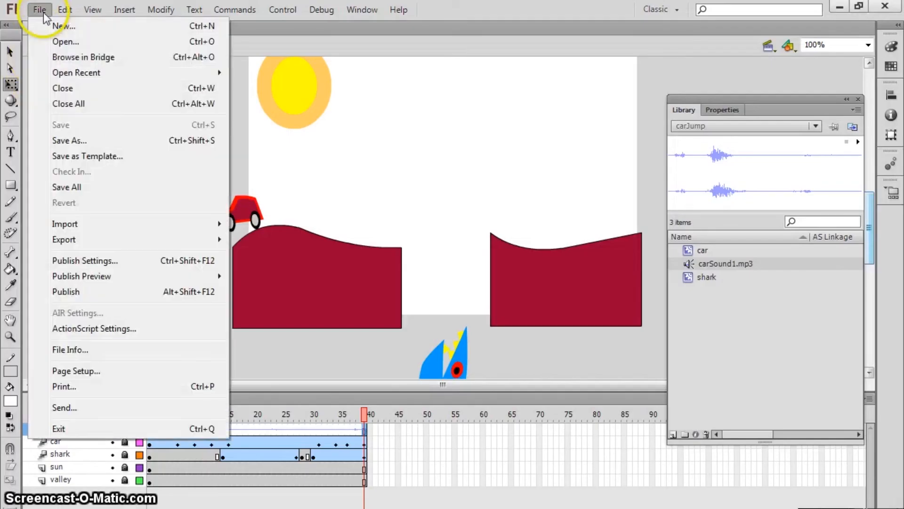
pyautogui.moveTo(220, 226)
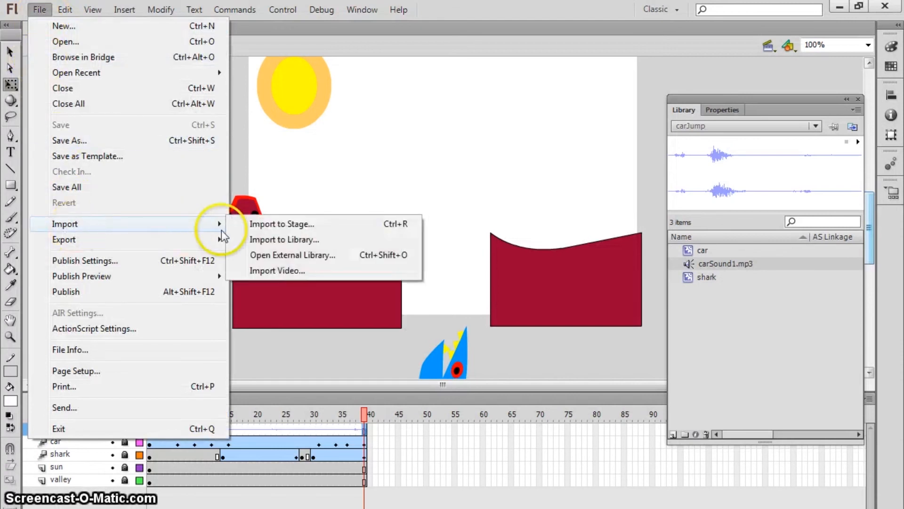
pyautogui.click(277, 242)
pyautogui.doubleClick(377, 279)
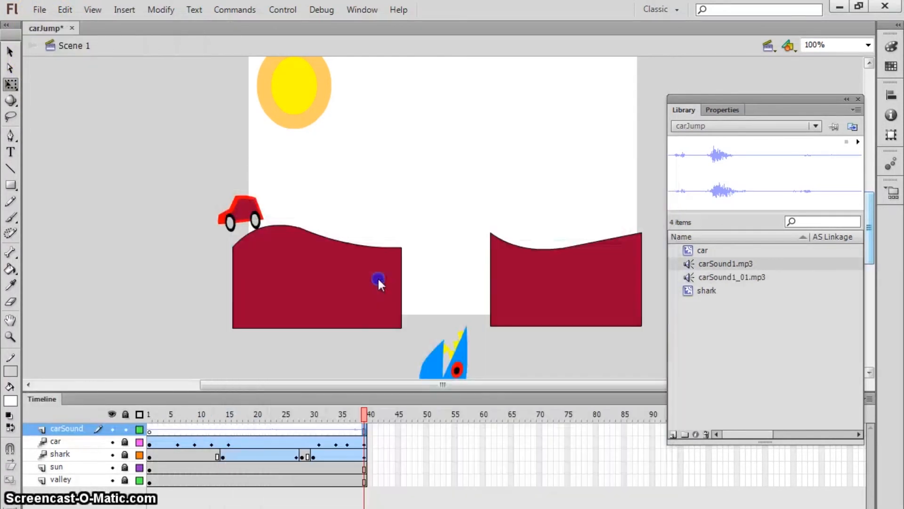
# Step: Replace the old carSound layer with a new carSound layer holding carSound1_01.mp3, then test the movie
pyautogui.click(63, 428)
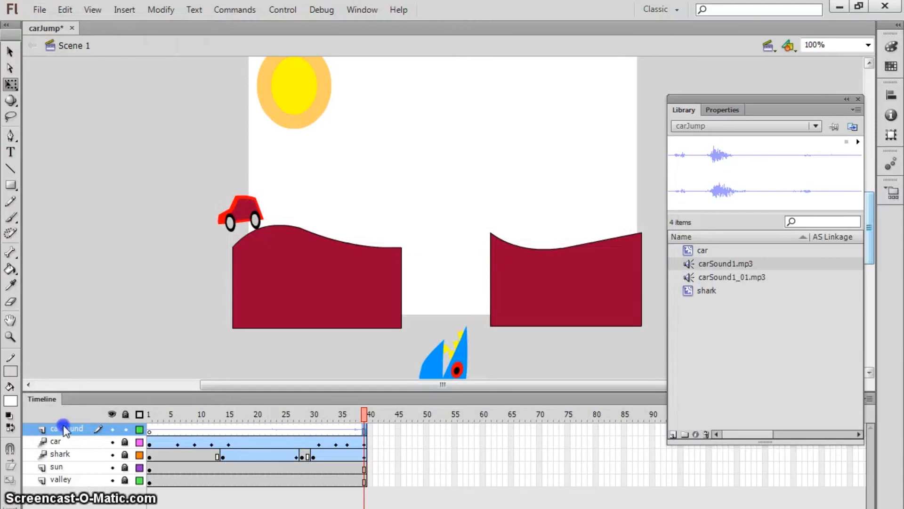
pyautogui.moveTo(64, 490); pyautogui.dragTo(66, 502)
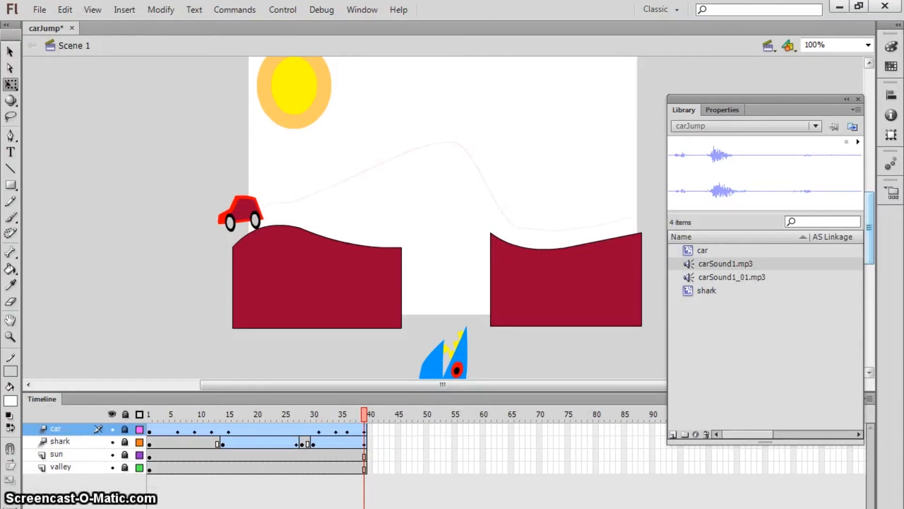
pyautogui.click(41, 503)
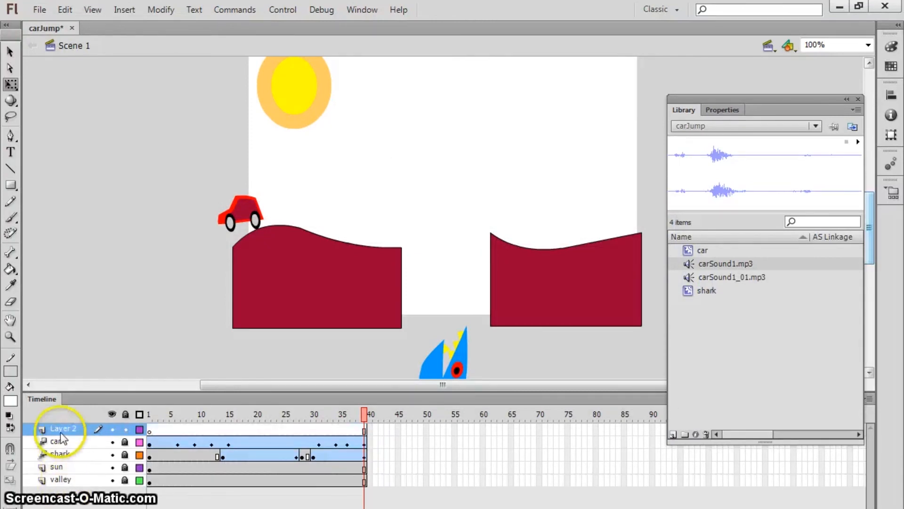
pyautogui.doubleClick(75, 429)
pyautogui.write('carSound')
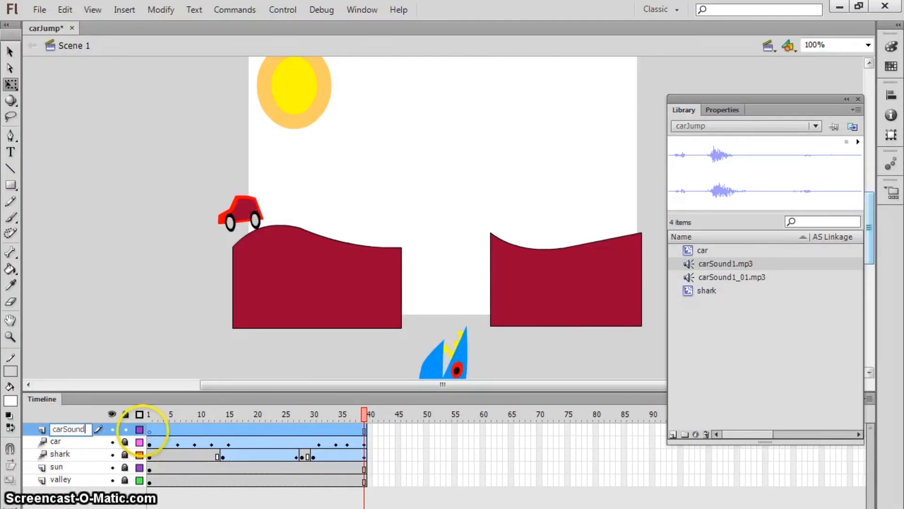
pyautogui.press('Return')
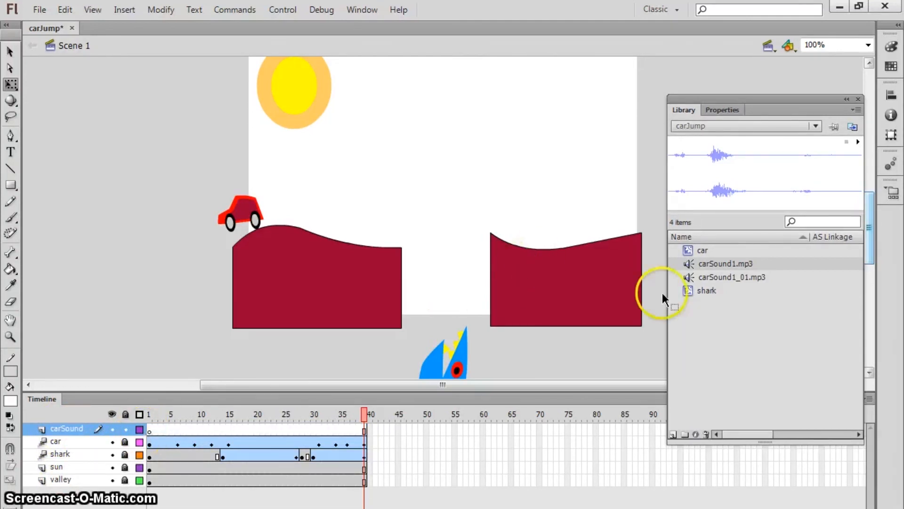
pyautogui.moveTo(717, 278); pyautogui.dragTo(408, 173)
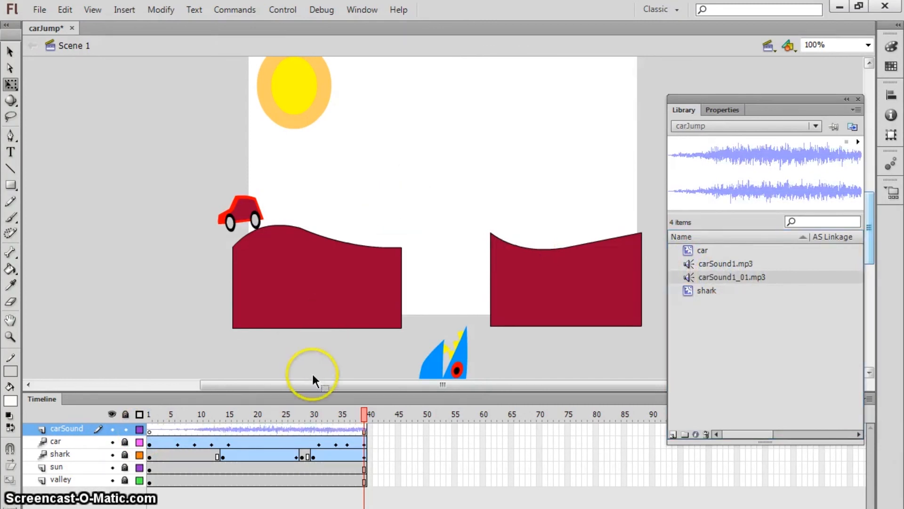
pyautogui.hotkey('ctrl', 'Return')
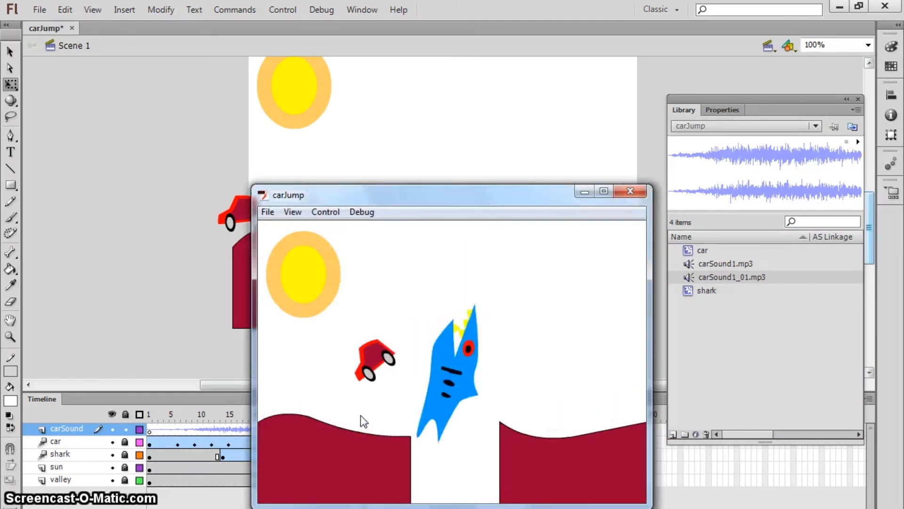
# Step: Close the carJump test movie and bring the stage with the carSound layer back into view
pyautogui.click(631, 192)
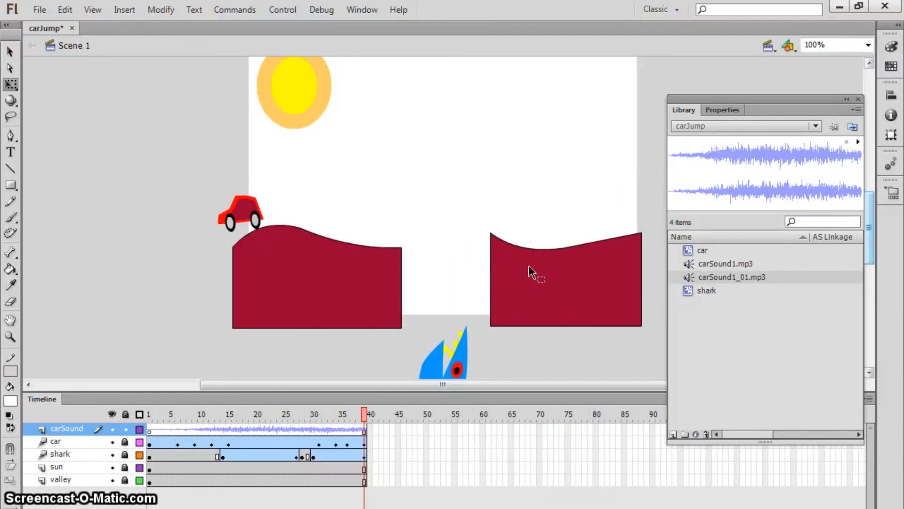
pyautogui.moveTo(872, 238)
pyautogui.mouseDown()
pyautogui.moveTo(876, 221)
pyautogui.moveTo(883, 235)
pyautogui.mouseUp()
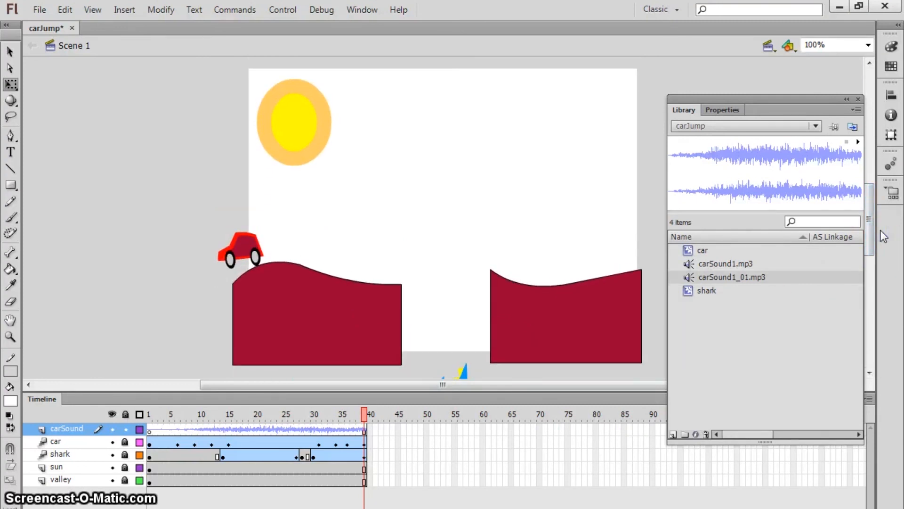